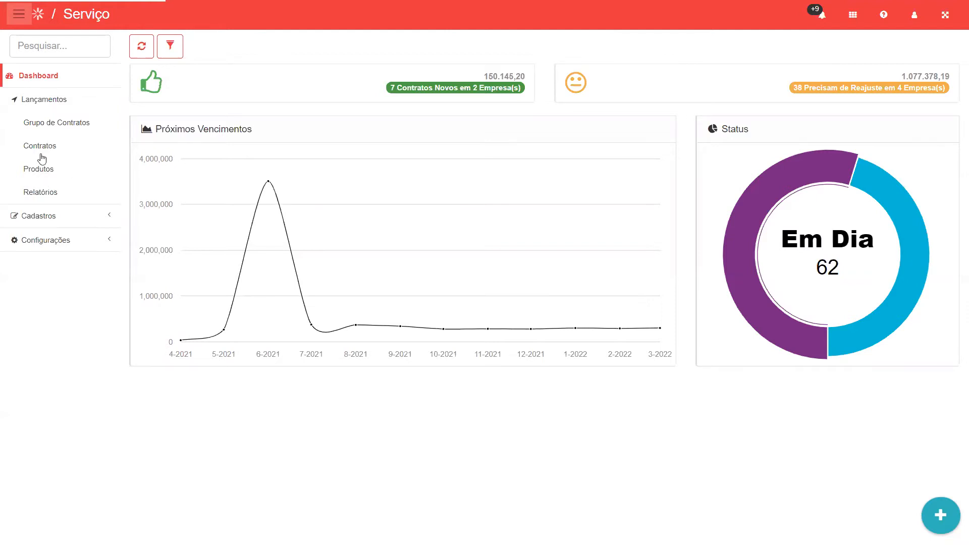
# Step: Start a new entry in Contratos and choose AGENCIA DE COMUNICACAO as its client
pyautogui.click(40, 147)
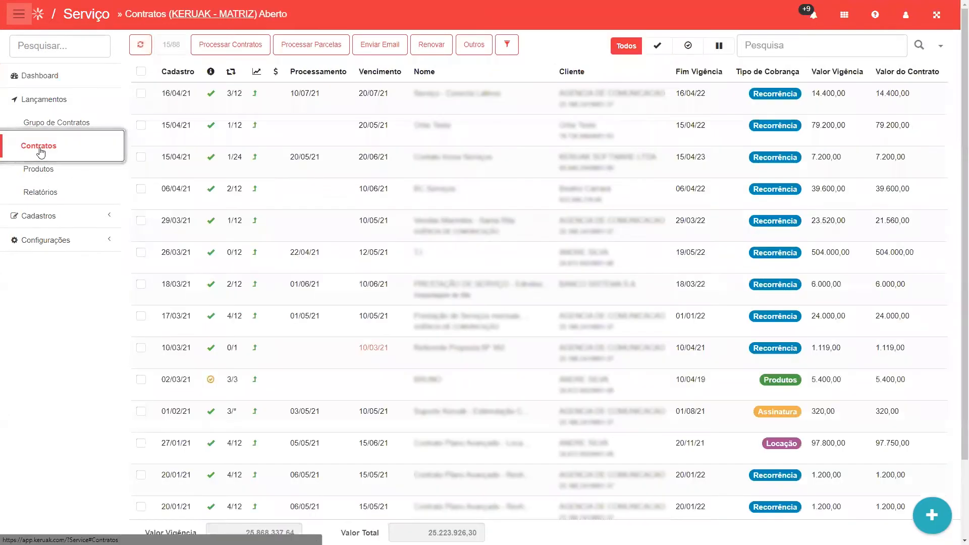
pyautogui.click(933, 517)
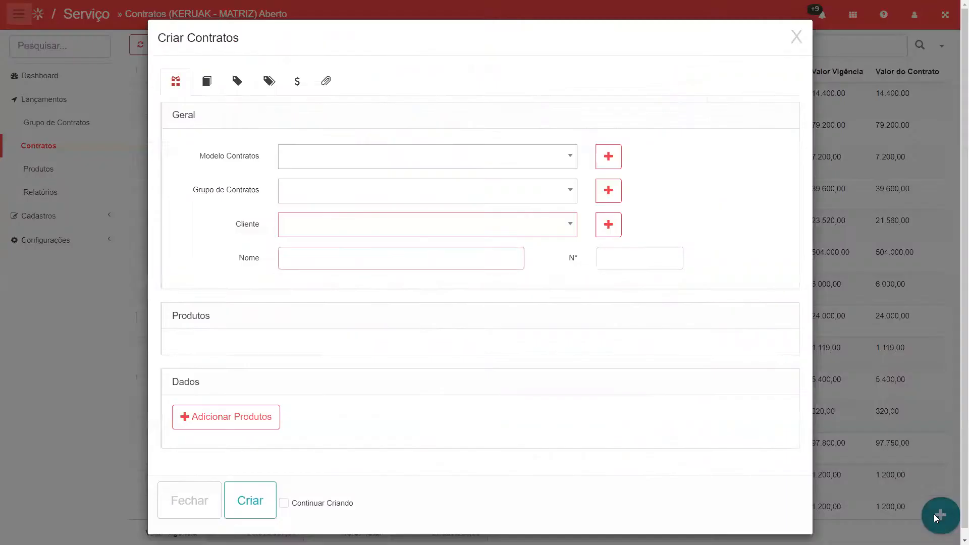
pyautogui.click(297, 231)
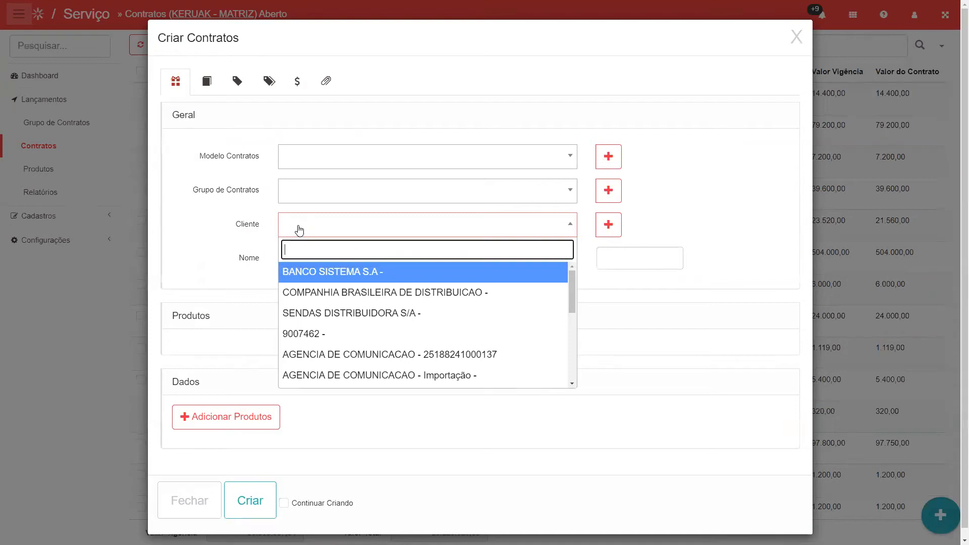
pyautogui.click(333, 359)
# Step: Name the contract Comunicação and set its N° to 10
pyautogui.click(297, 260)
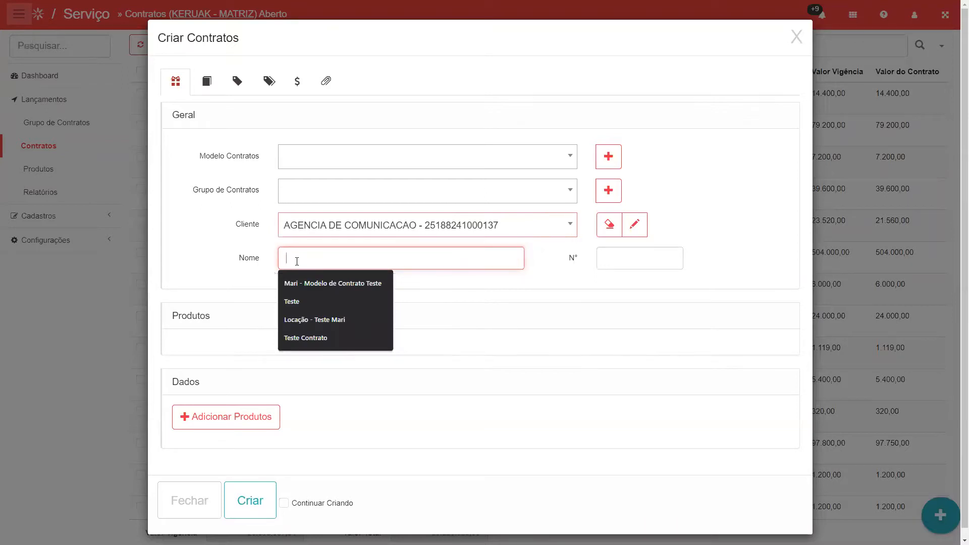
pyautogui.write('C')
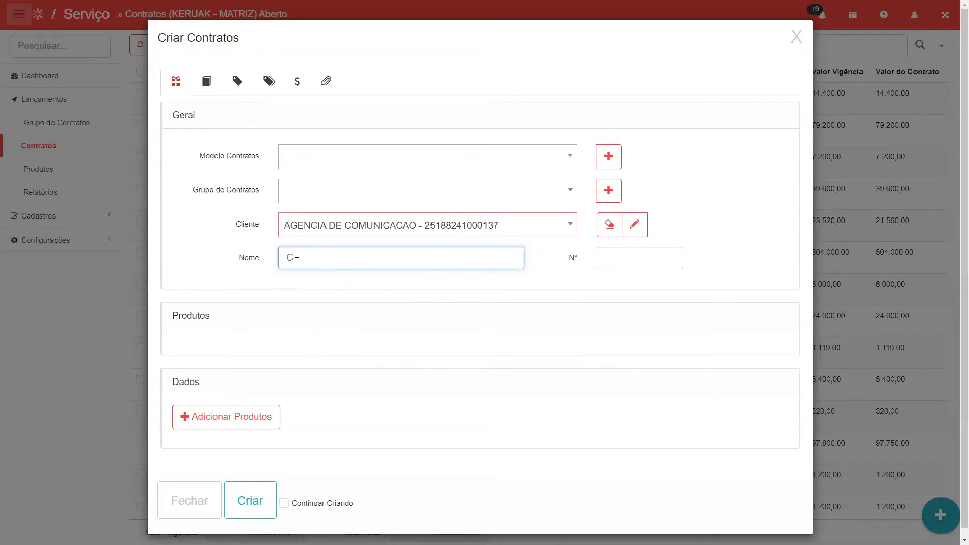
pyautogui.write('omunicação')
pyautogui.click(626, 262)
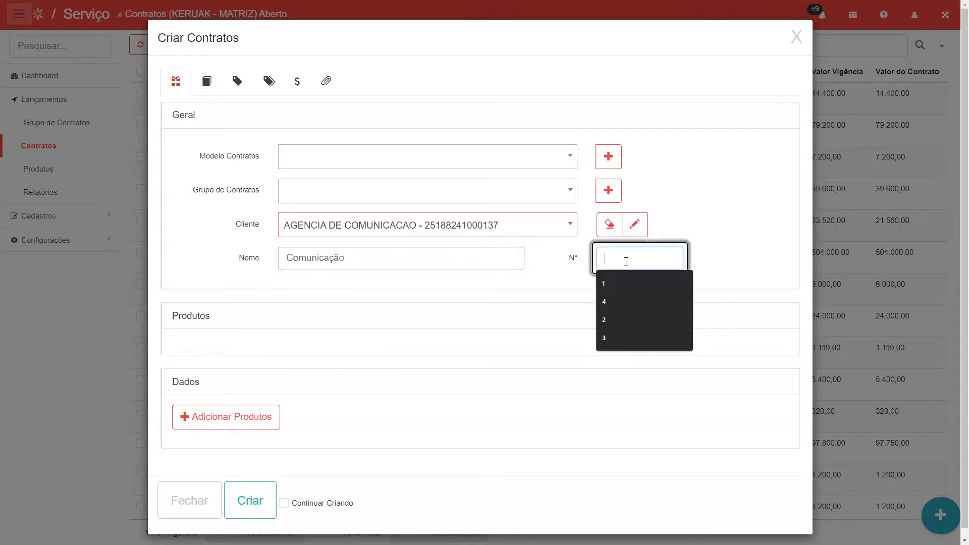
pyautogui.write('10')
pyautogui.click(539, 288)
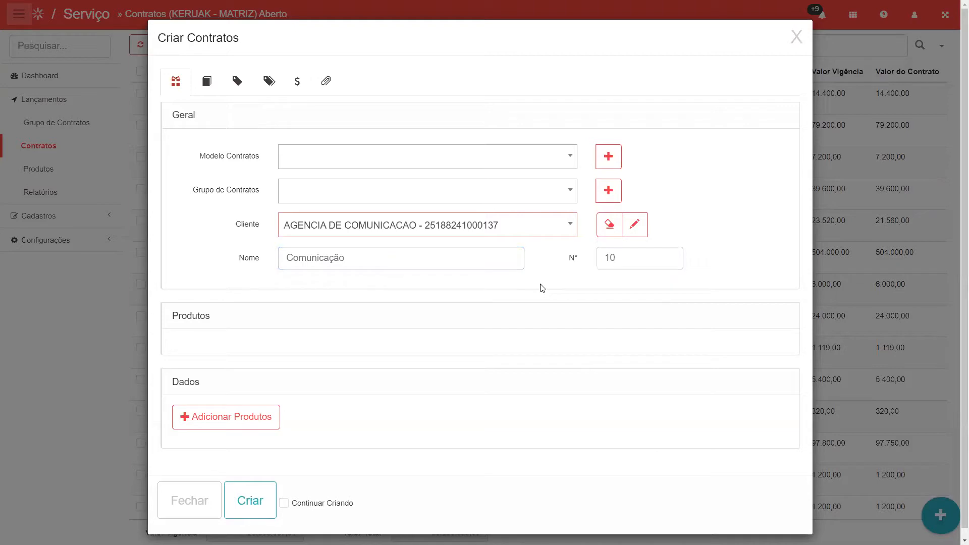
# Step: Add a product line to the contract and choose 0010 - SUPORTE PROTHEUS 70 as the product
pyautogui.click(231, 421)
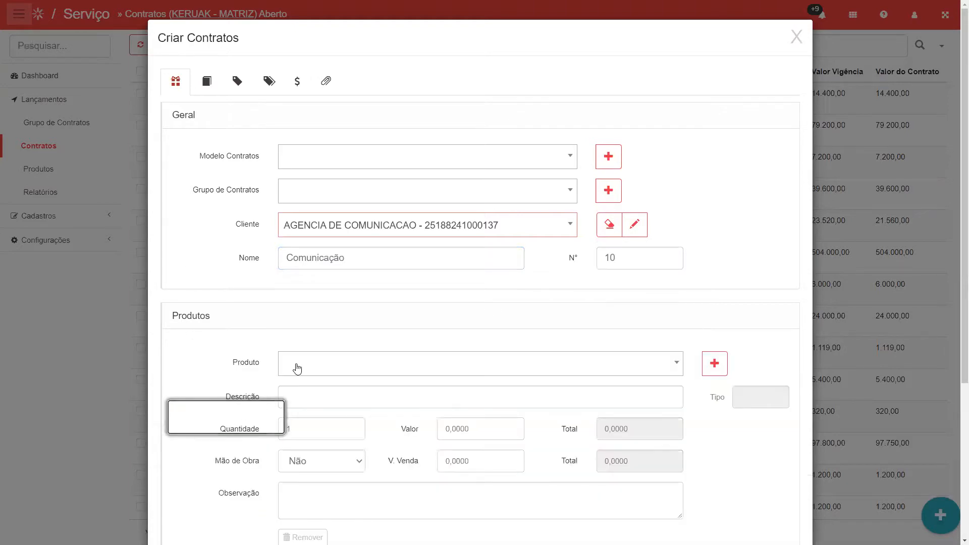
pyautogui.click(300, 364)
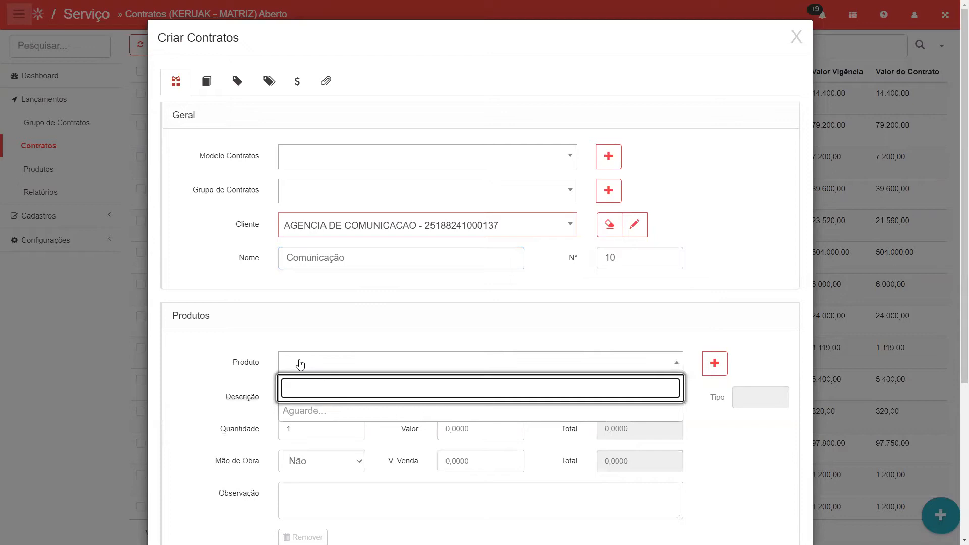
pyautogui.write('supor')
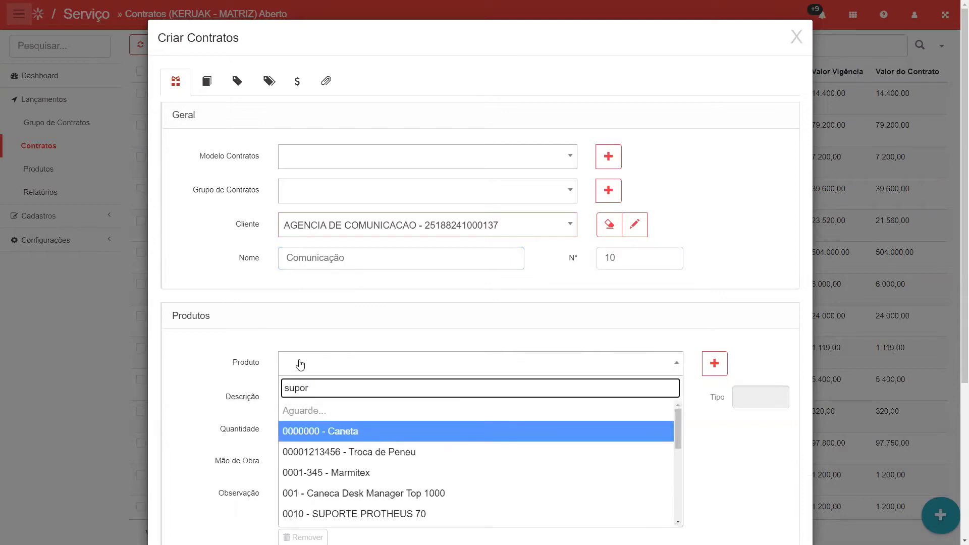
pyautogui.click(347, 410)
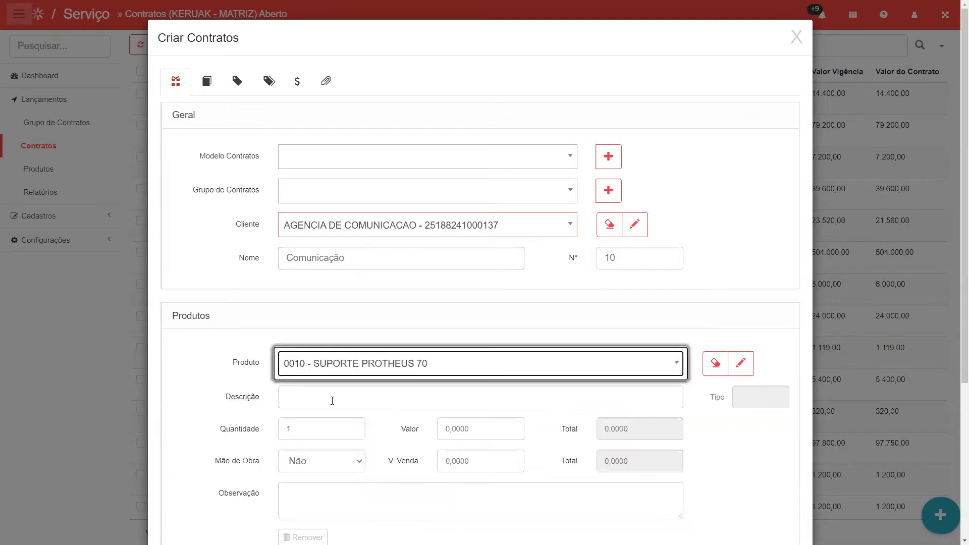
# Step: Fill in the product line's description with Prestação de Serviços and leave the observation empty
pyautogui.scroll(-1, 320, 343)
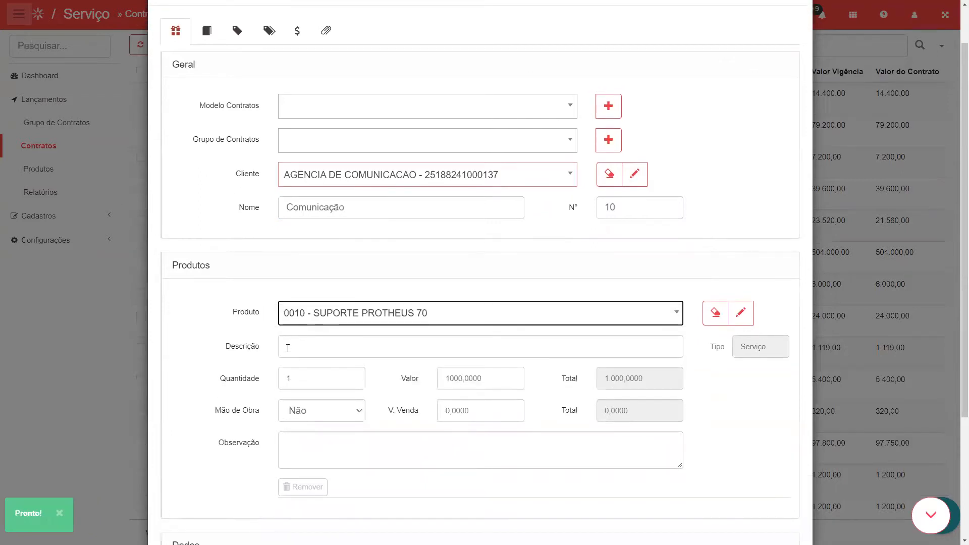
pyautogui.click(288, 349)
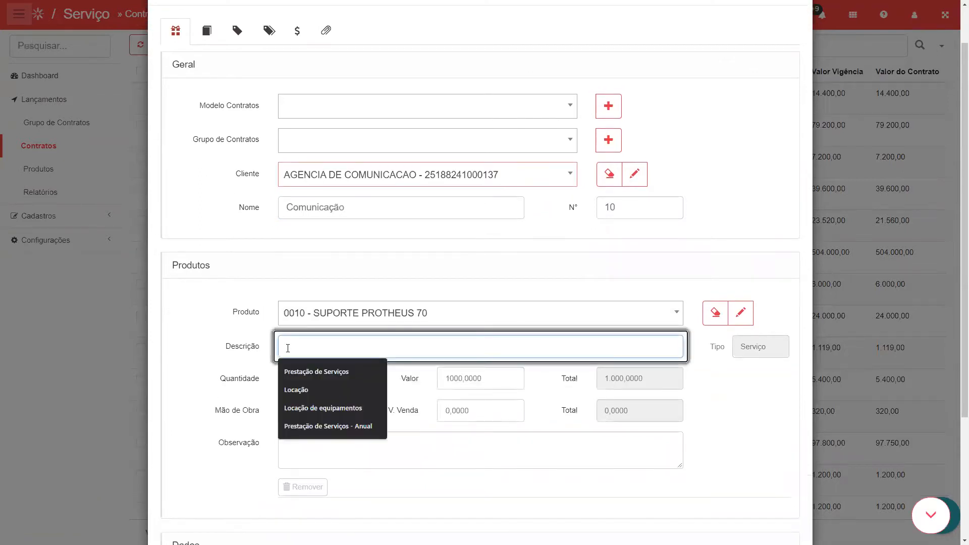
pyautogui.click(306, 371)
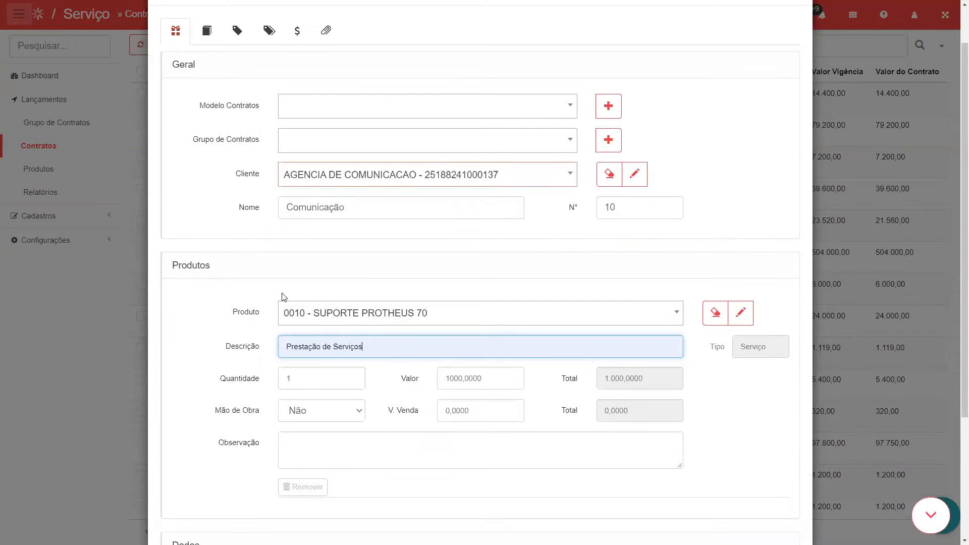
pyautogui.scroll(-1, 282, 297)
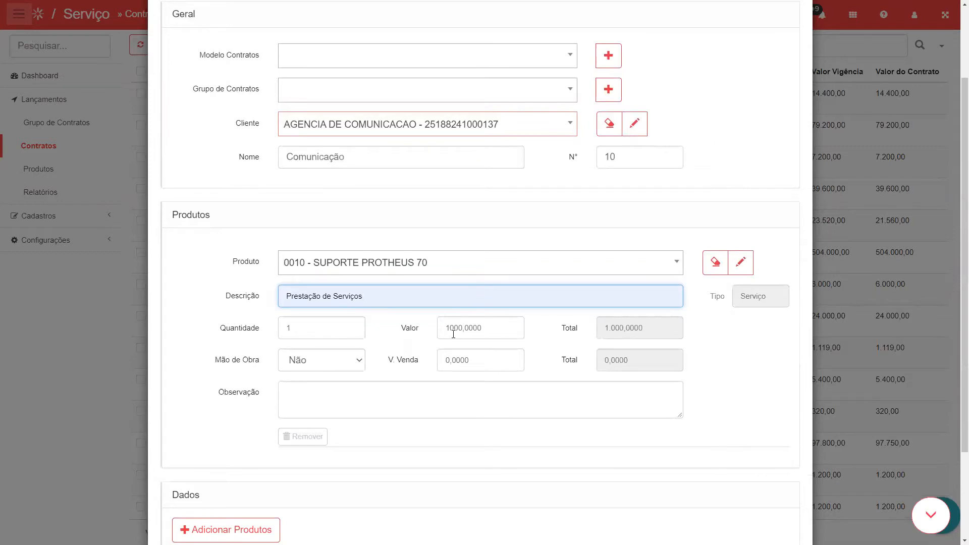
pyautogui.click(292, 394)
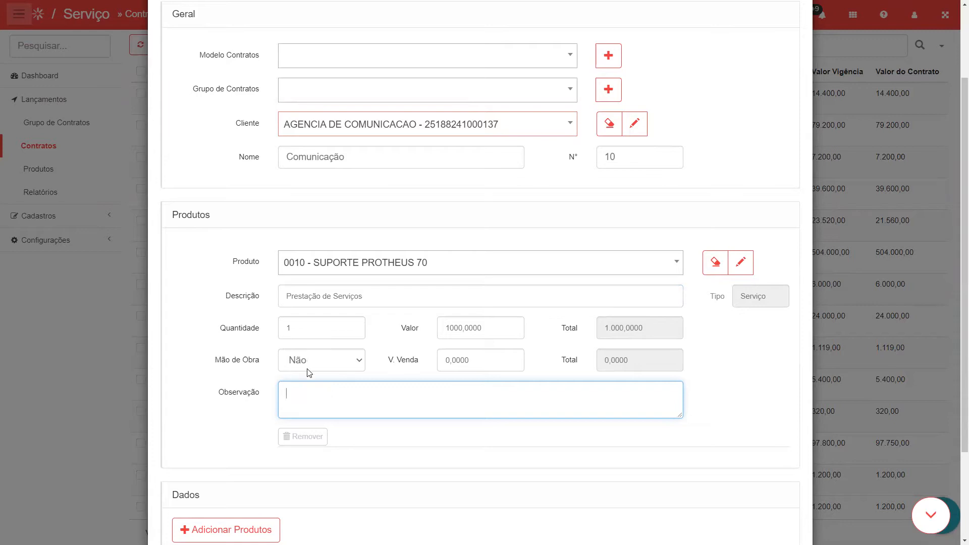
# Step: Open the contract's term and installment settings and set the start of validity to 01-04-2021
pyautogui.scroll(1, 329, 397)
pyautogui.scroll(2, 329, 398)
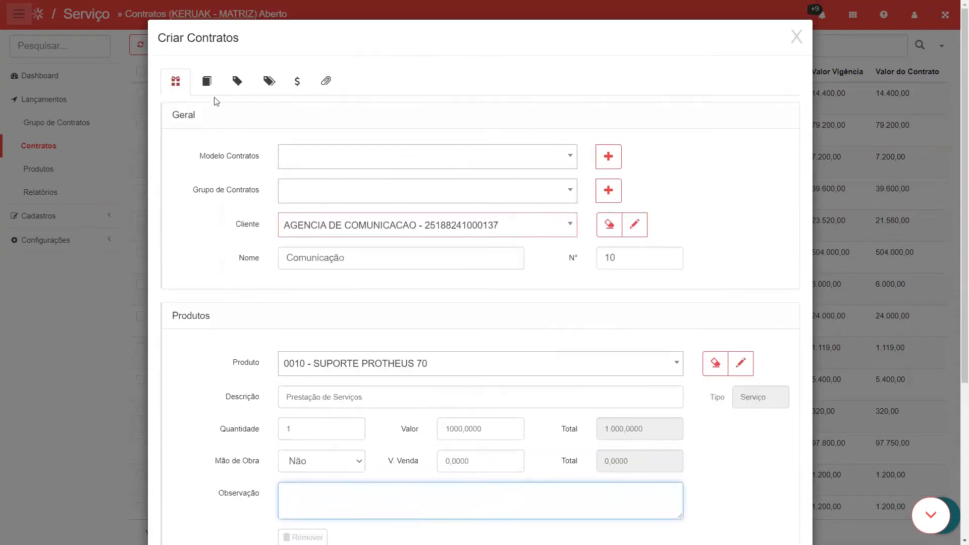
pyautogui.click(208, 84)
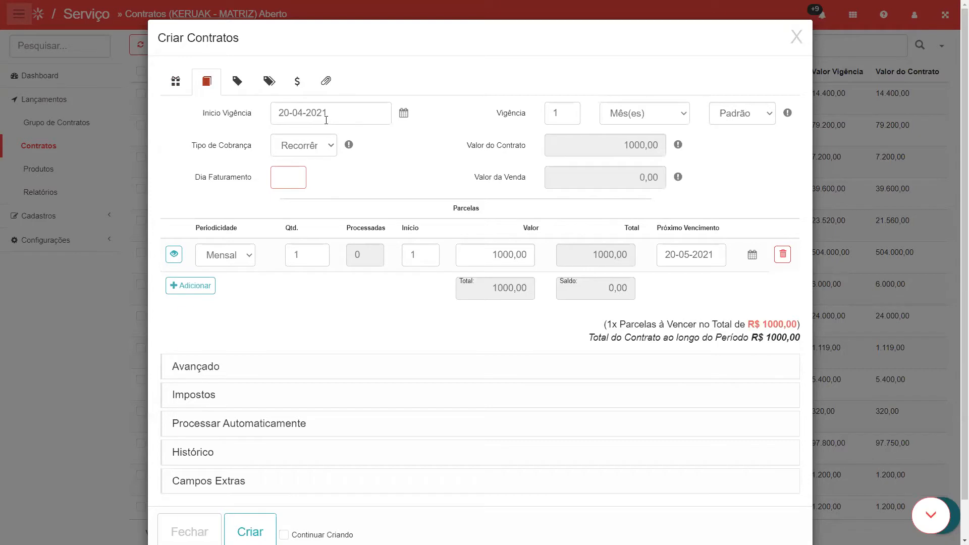
pyautogui.click(403, 116)
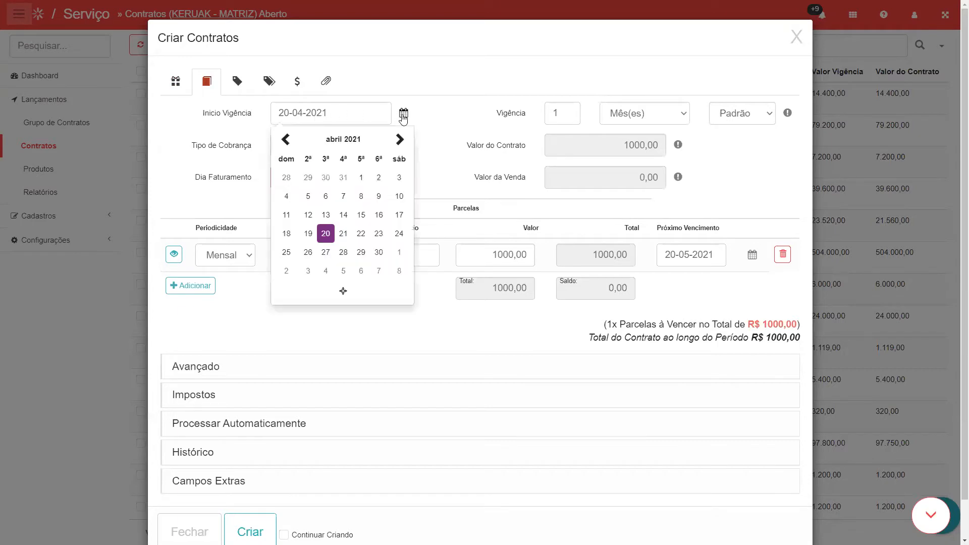
pyautogui.click(362, 179)
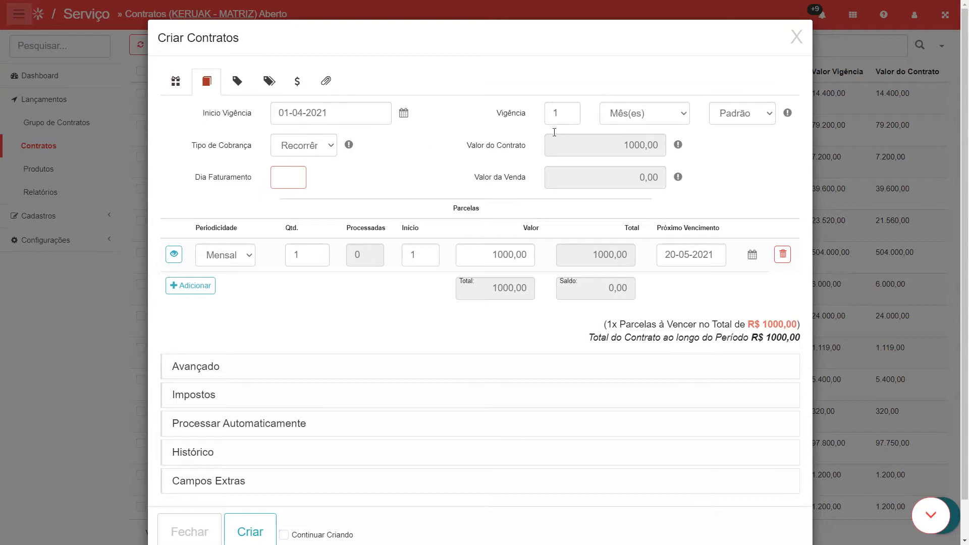
# Step: Set the contract's validity period to 12, keeping Mês(es) as the unit
pyautogui.click(561, 114)
pyautogui.write('2')
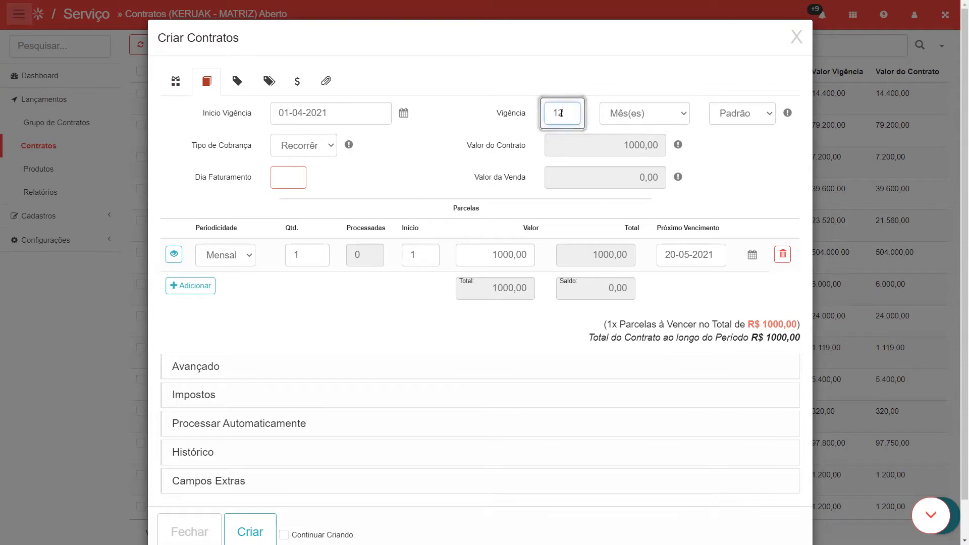
pyautogui.click(620, 117)
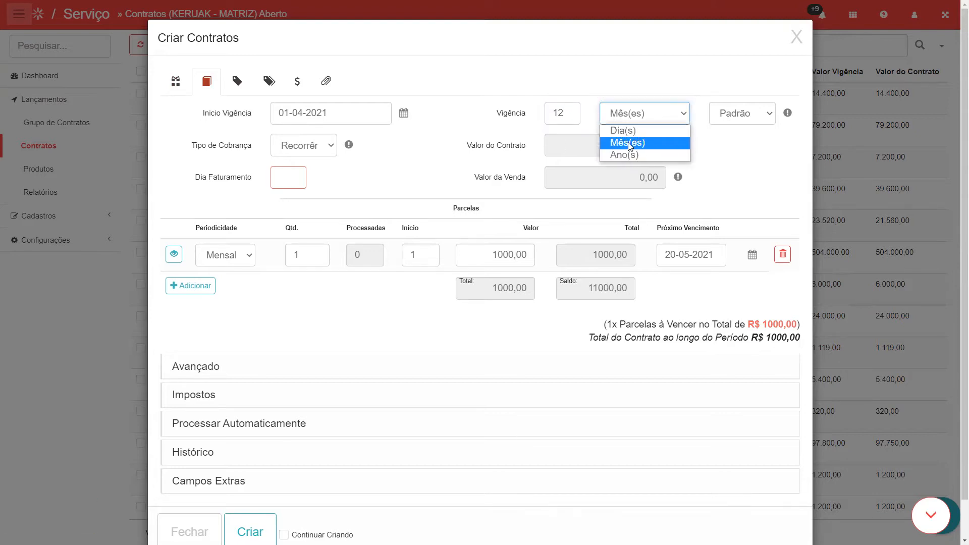
pyautogui.click(472, 116)
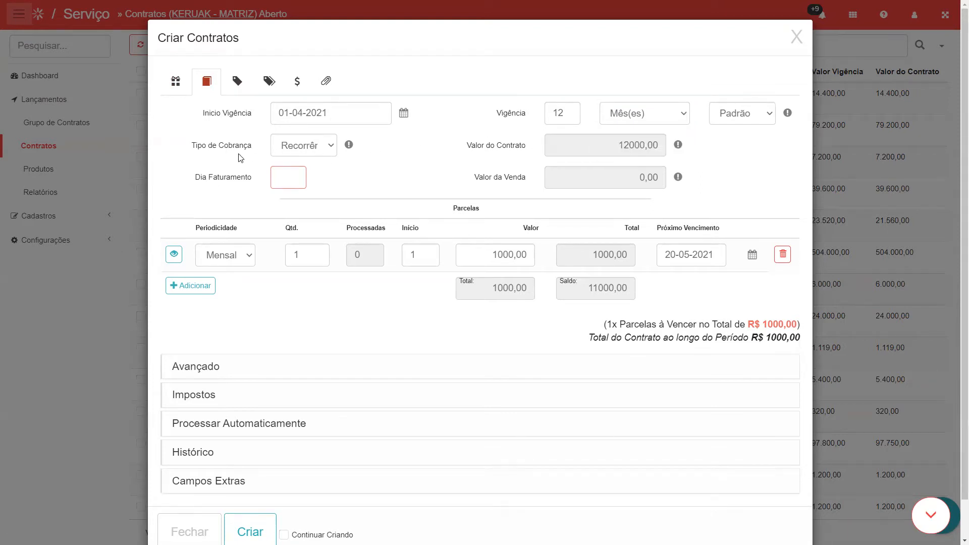
# Step: Review the billing type options, keep Recorrência, and set the billing day to 15
pyautogui.click(331, 148)
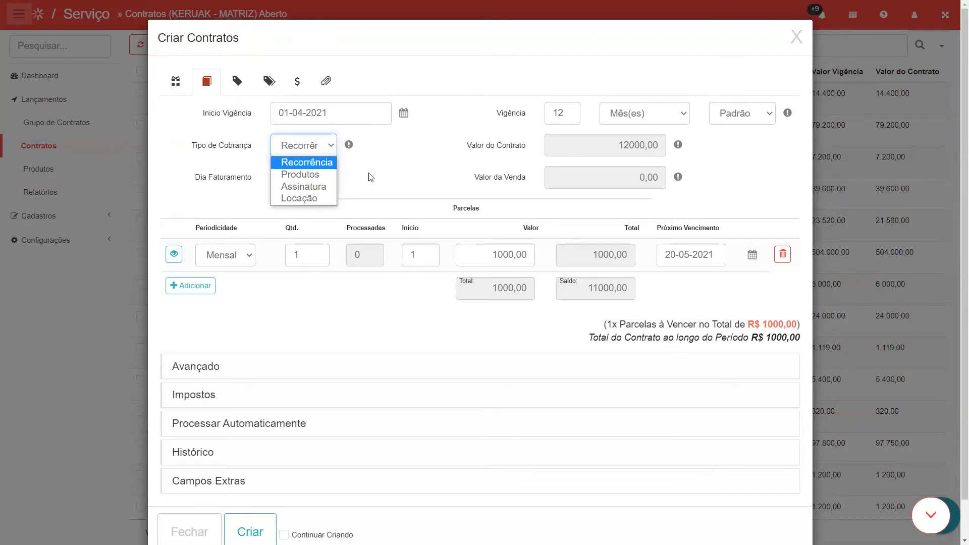
pyautogui.click(347, 195)
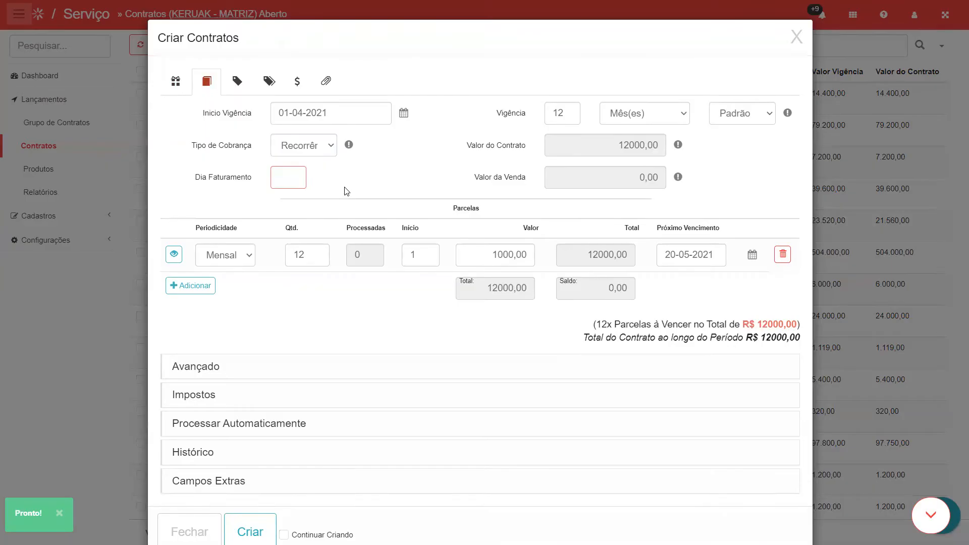
pyautogui.moveTo(349, 148)
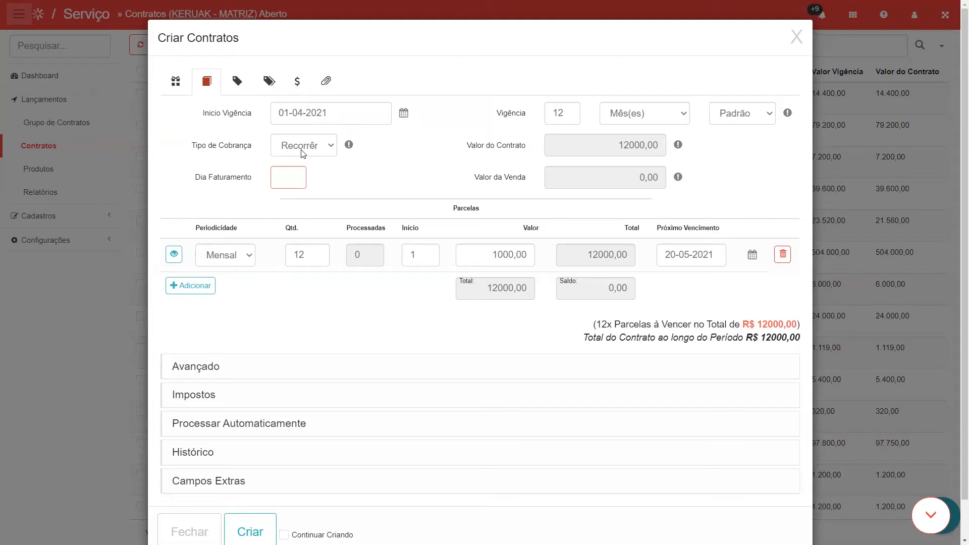
pyautogui.click(282, 179)
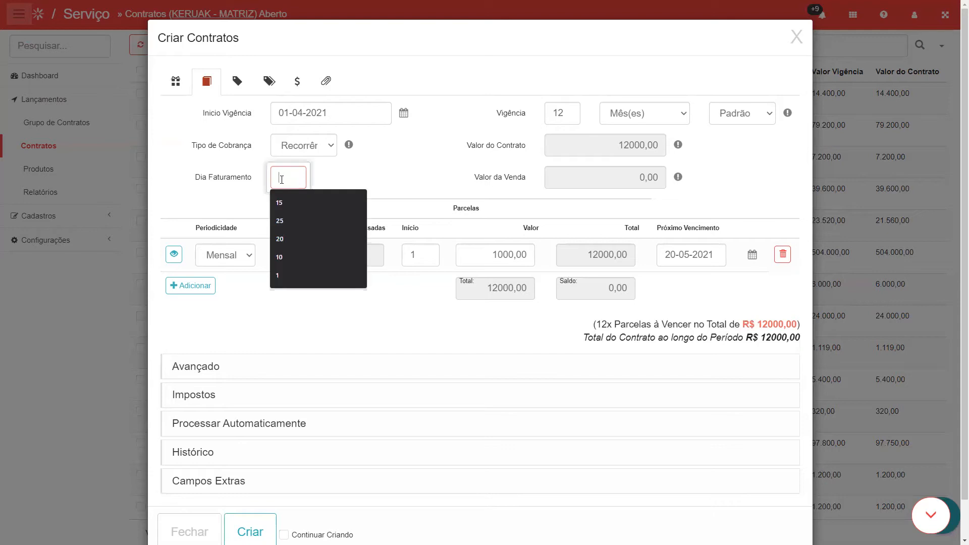
pyautogui.write('15')
pyautogui.press('Tab')
pyautogui.click(386, 192)
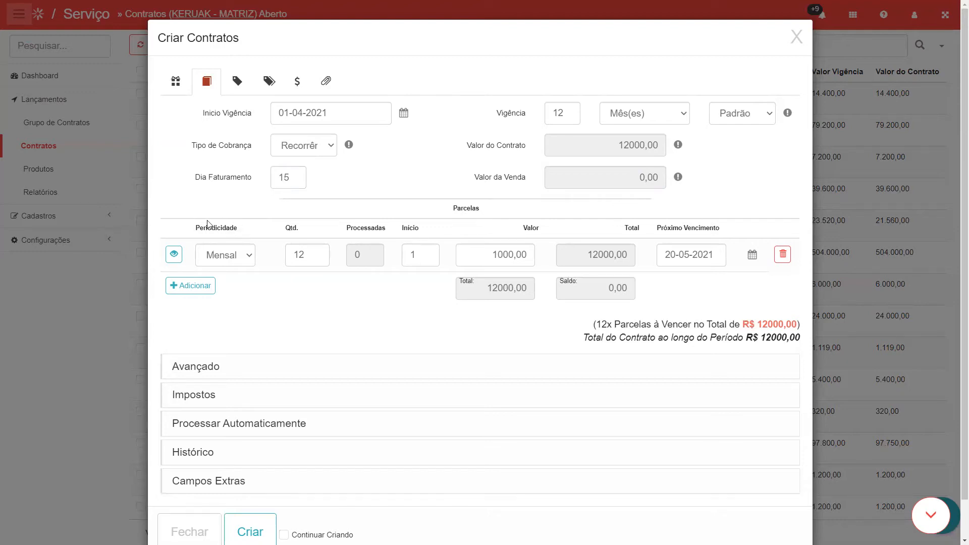
# Step: Try the Trimestral periodicity on the installment row and return it to Mensal
pyautogui.click(250, 260)
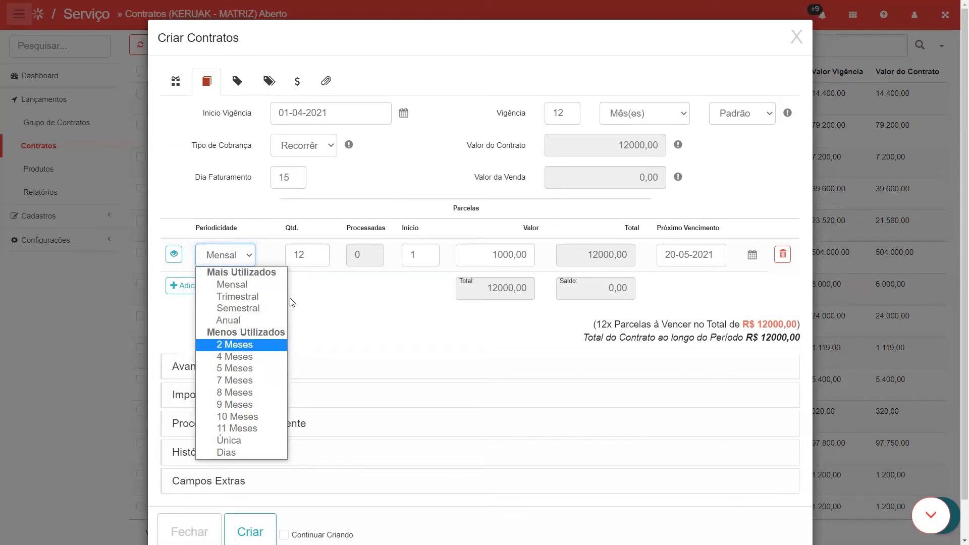
pyautogui.click(245, 297)
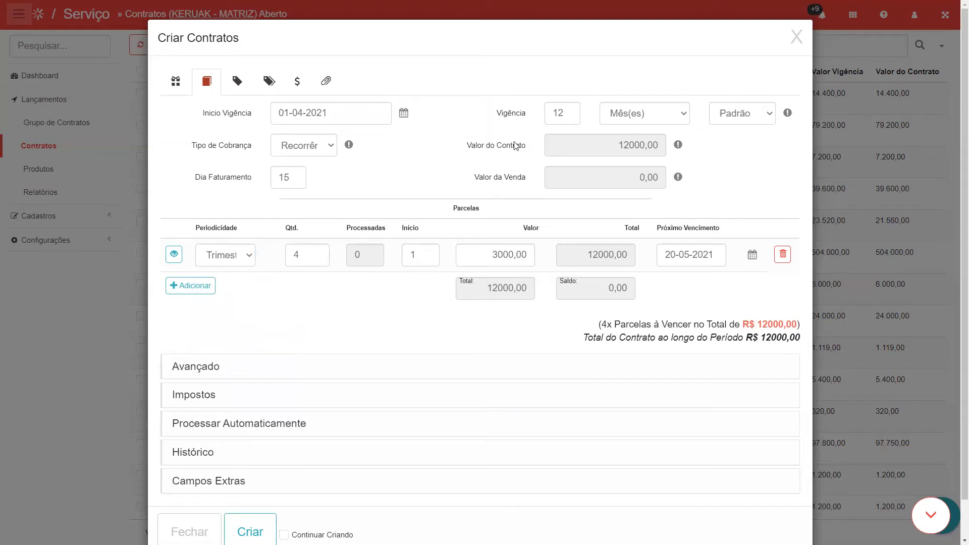
pyautogui.click(249, 262)
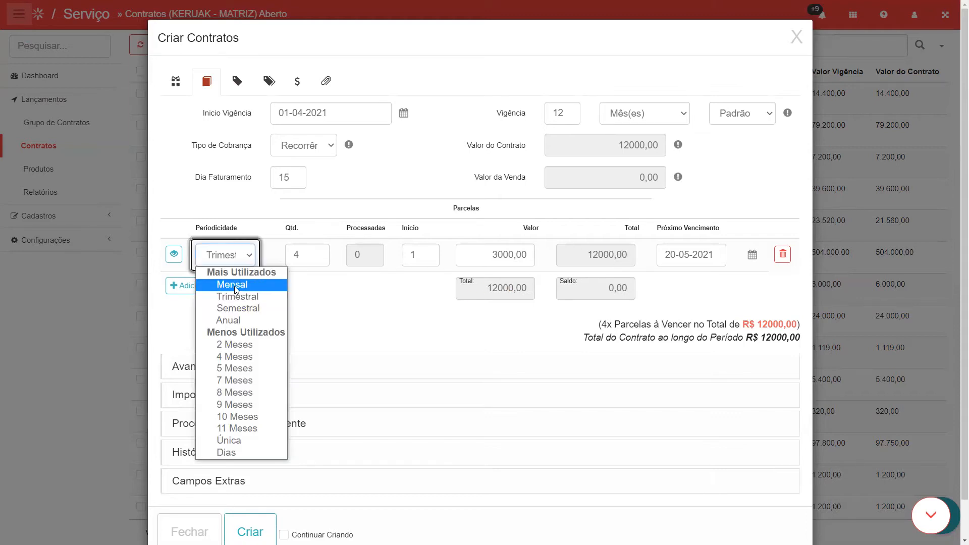
pyautogui.click(234, 286)
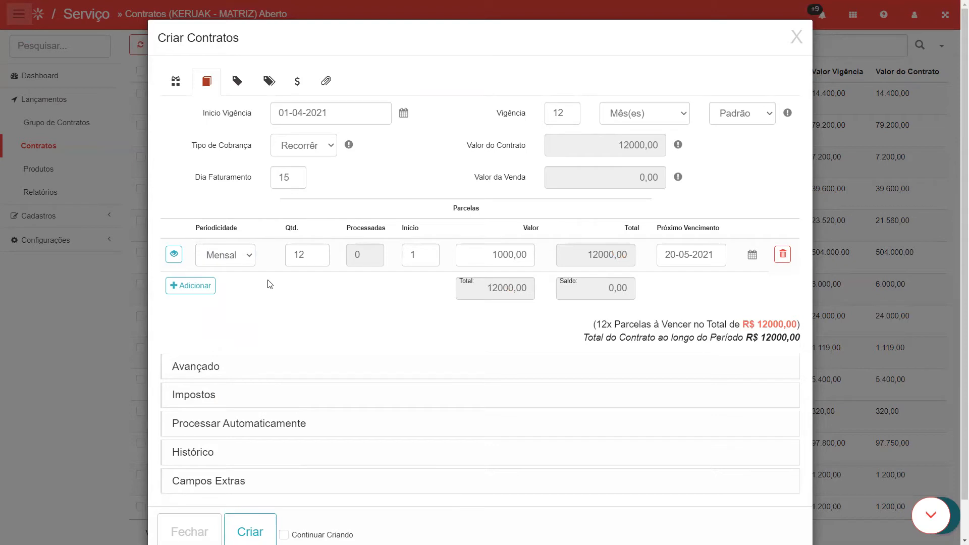
pyautogui.hotkey('shift', 'Tab')
pyautogui.press('Tab')
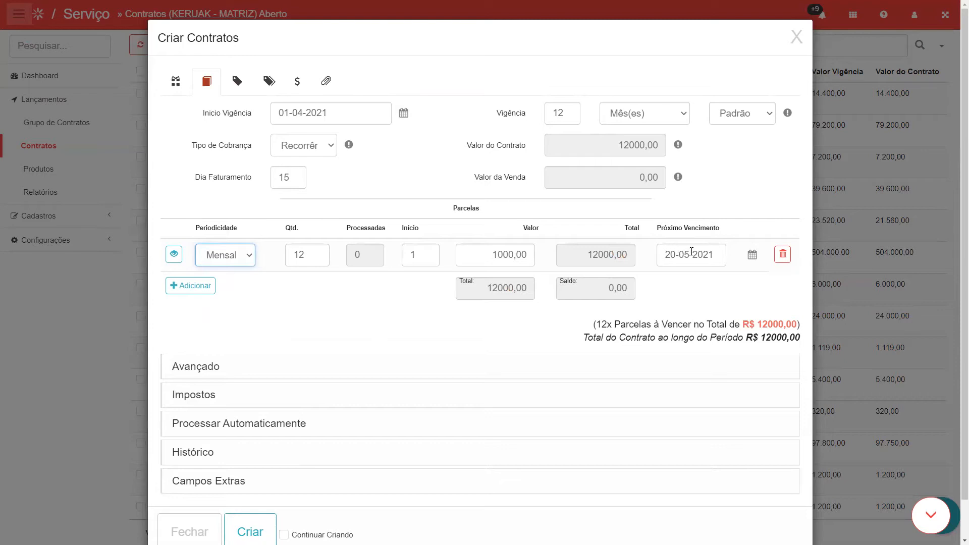
# Step: Set the next due date of the monthly installment row to 28-04-2021
pyautogui.click(752, 255)
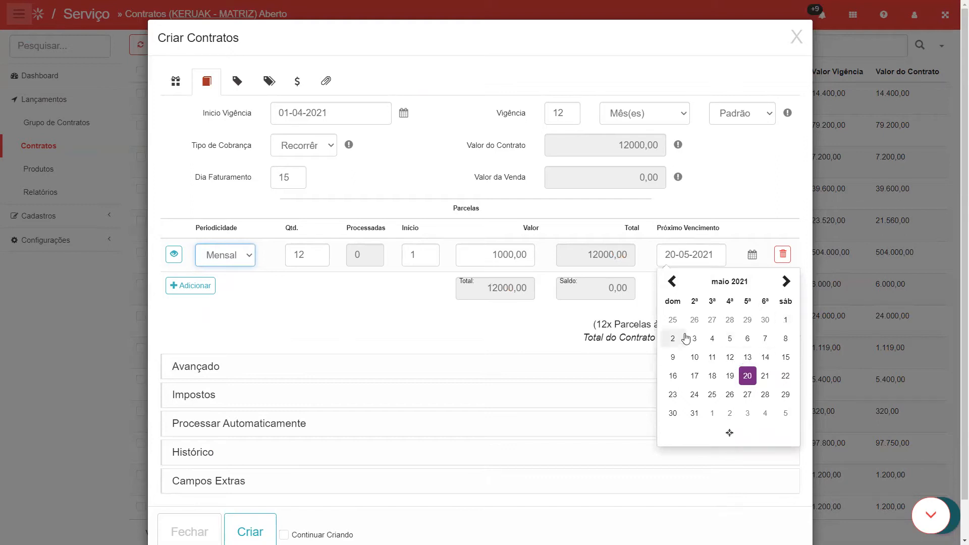
pyautogui.click(730, 320)
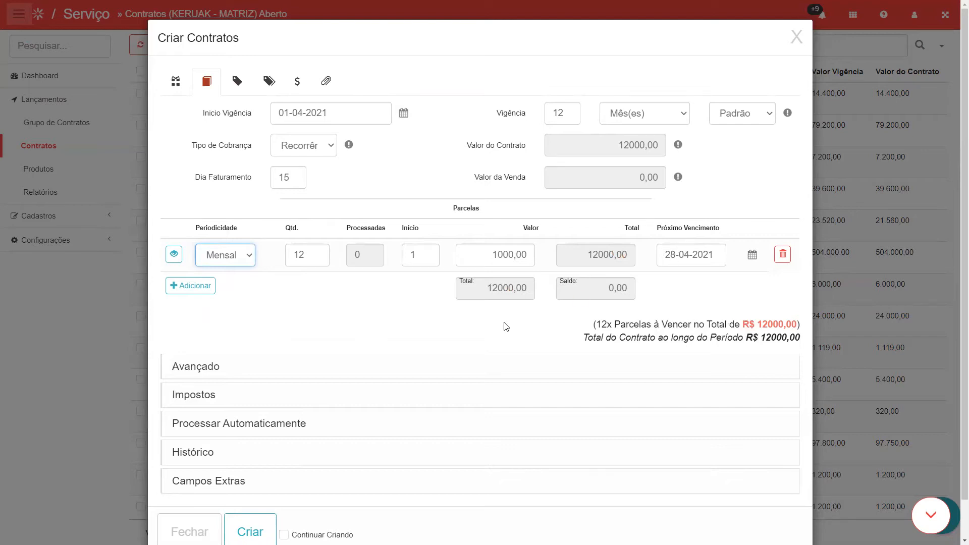
# Step: Expand the contract's Avançado section to show its advanced billing settings
pyautogui.scroll(-1, 313, 308)
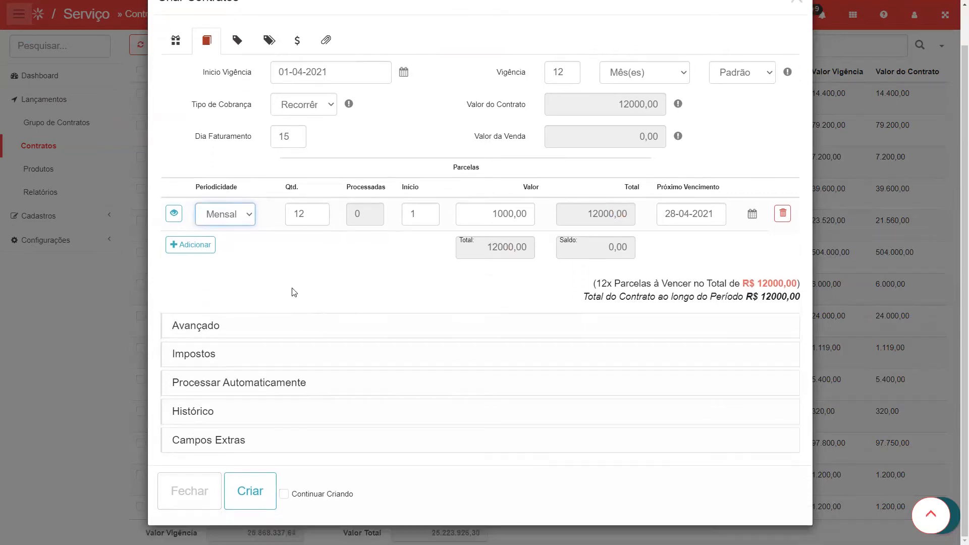
pyautogui.click(197, 330)
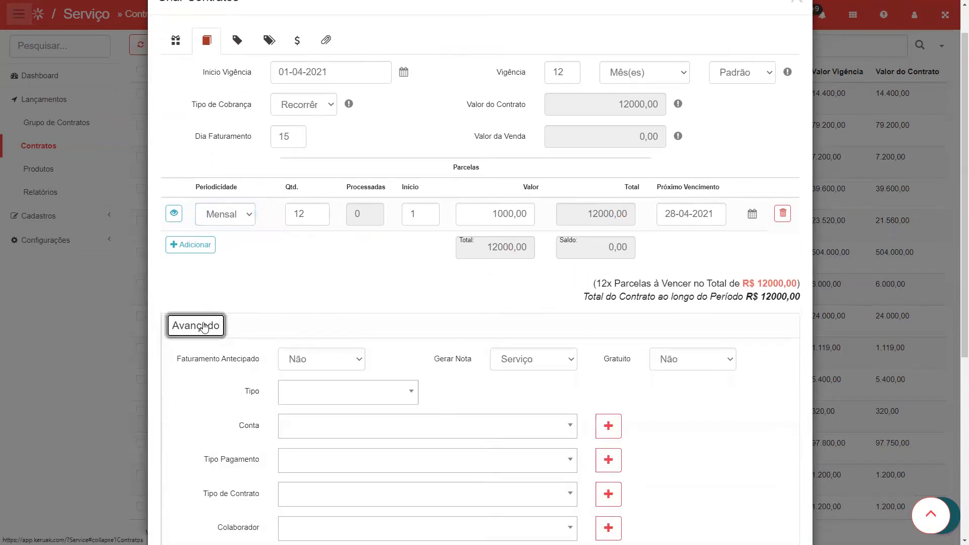
pyautogui.scroll(-1, 286, 285)
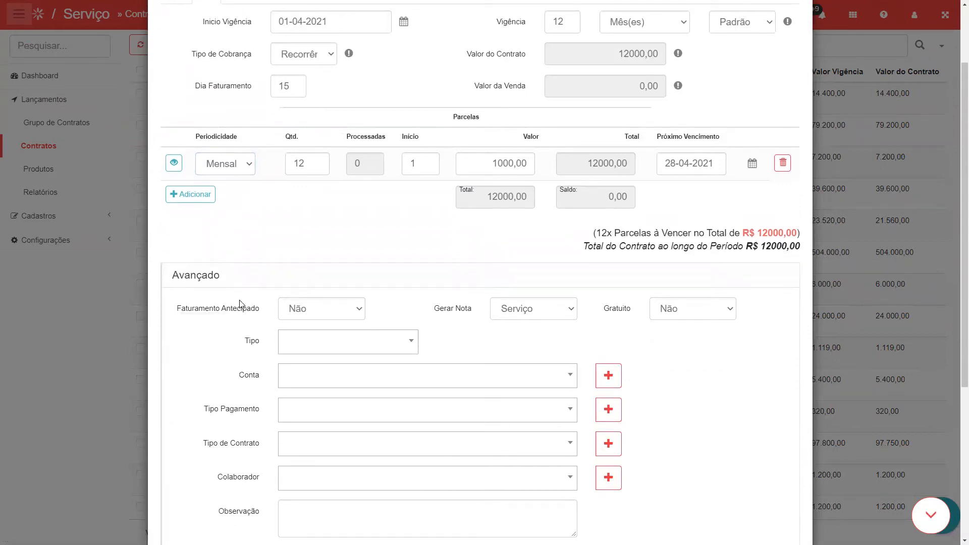
# Step: Try Sim for Faturamento Antecipado and return it to Não
pyautogui.click(318, 313)
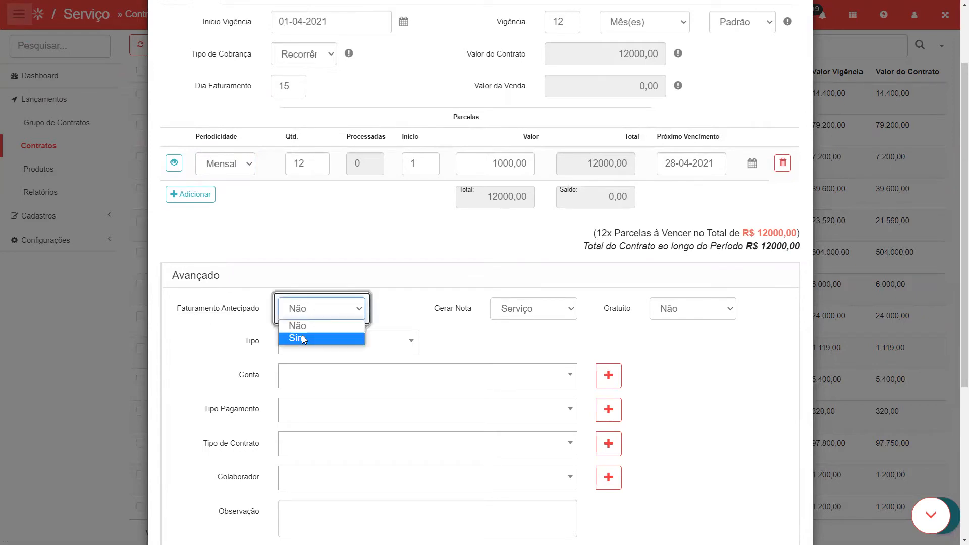
pyautogui.click(302, 335)
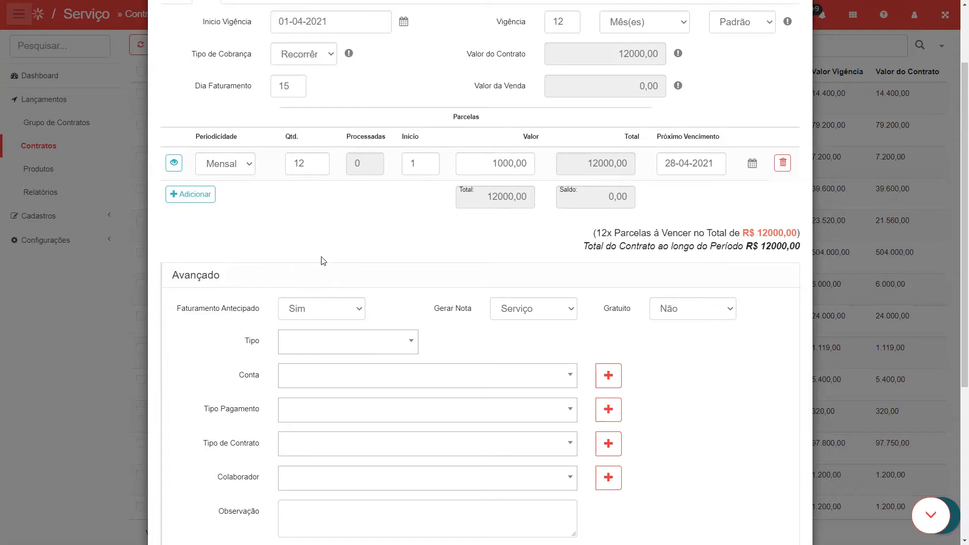
pyautogui.click(313, 309)
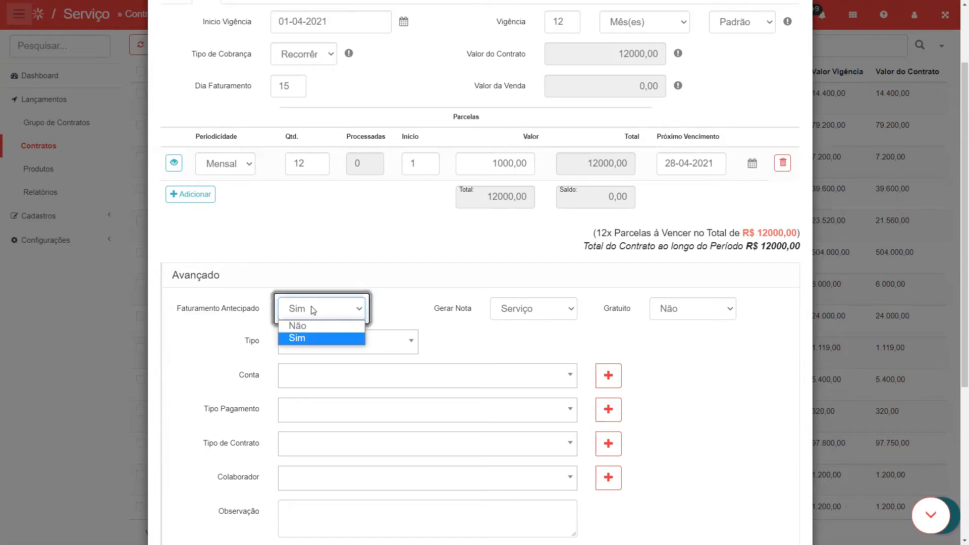
pyautogui.click(302, 325)
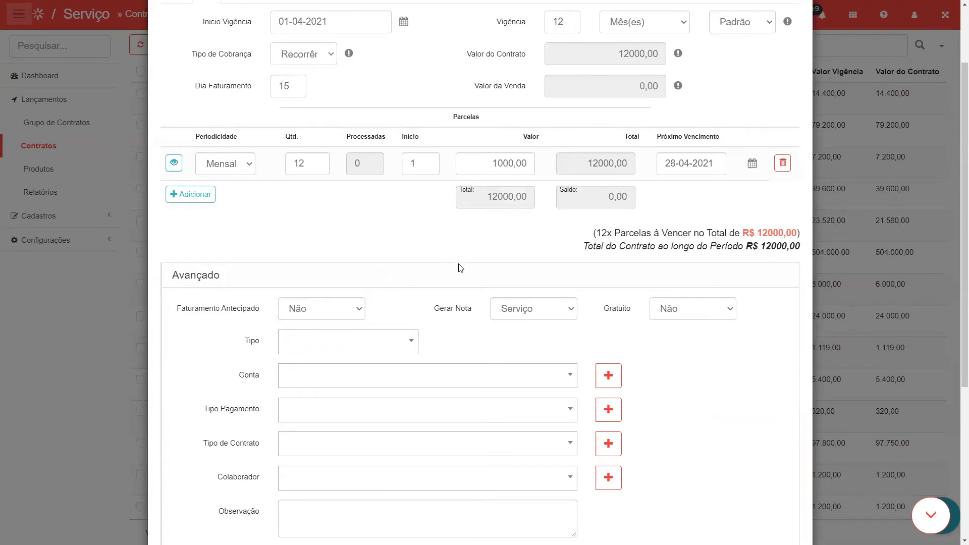
# Step: Review the Gerar Nota options, keep Serviço, and try the alternative Gratuito setting before returning it to Não
pyautogui.click(525, 310)
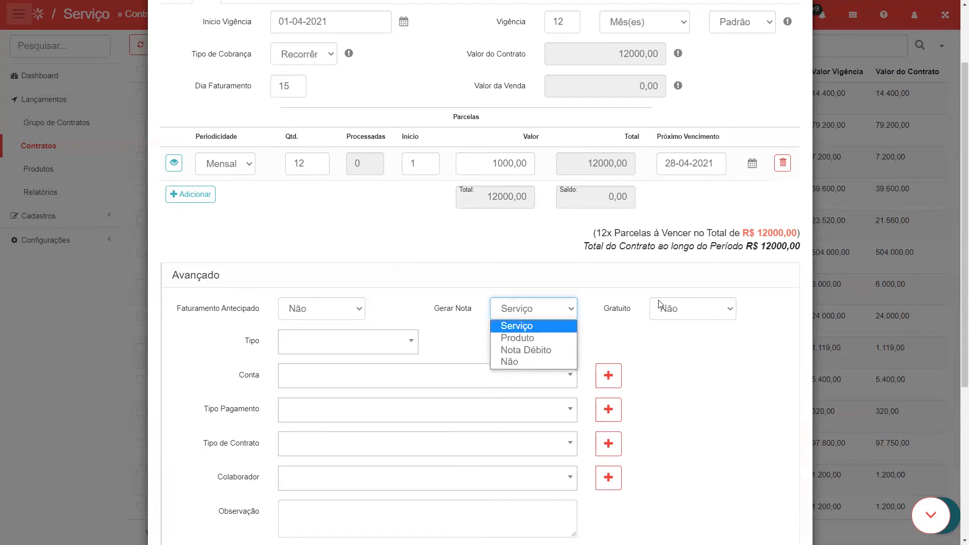
pyautogui.click(667, 315)
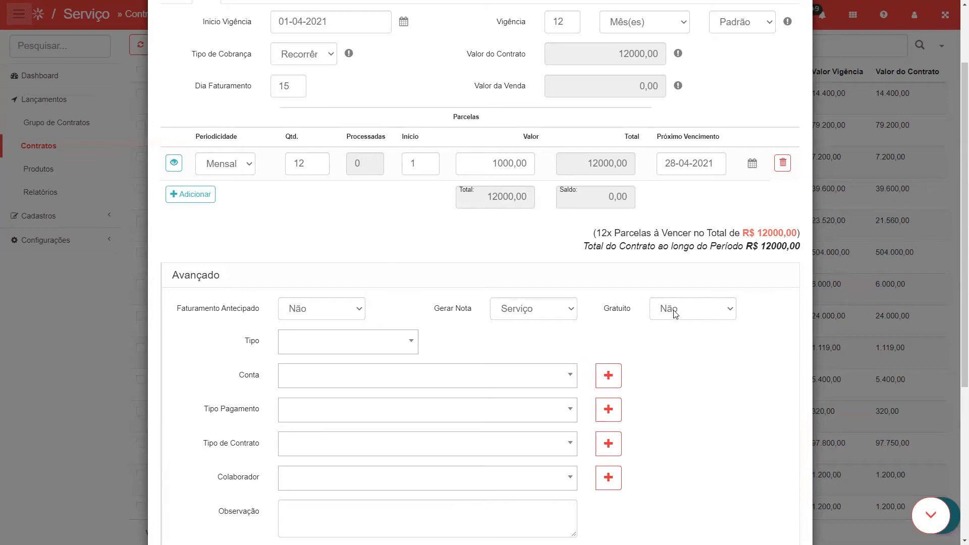
pyautogui.click(676, 309)
pyautogui.click(677, 339)
pyautogui.click(674, 318)
pyautogui.click(674, 325)
# Step: Set the contract's payment details to Tipo Boleto, Conta Inter and Tipo Pagamento Boleto - Boleto Bancário
pyautogui.scroll(-1, 390, 314)
pyautogui.click(377, 298)
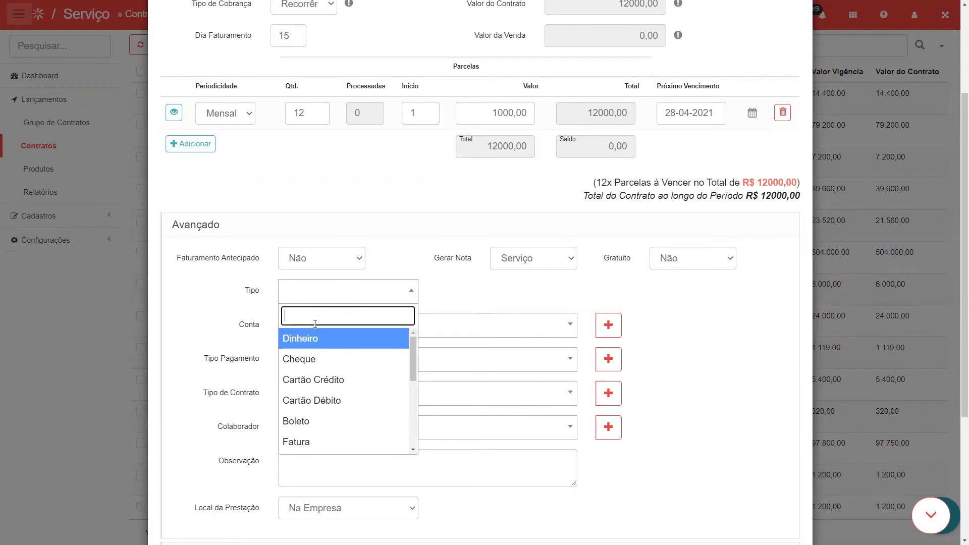
pyautogui.click(305, 421)
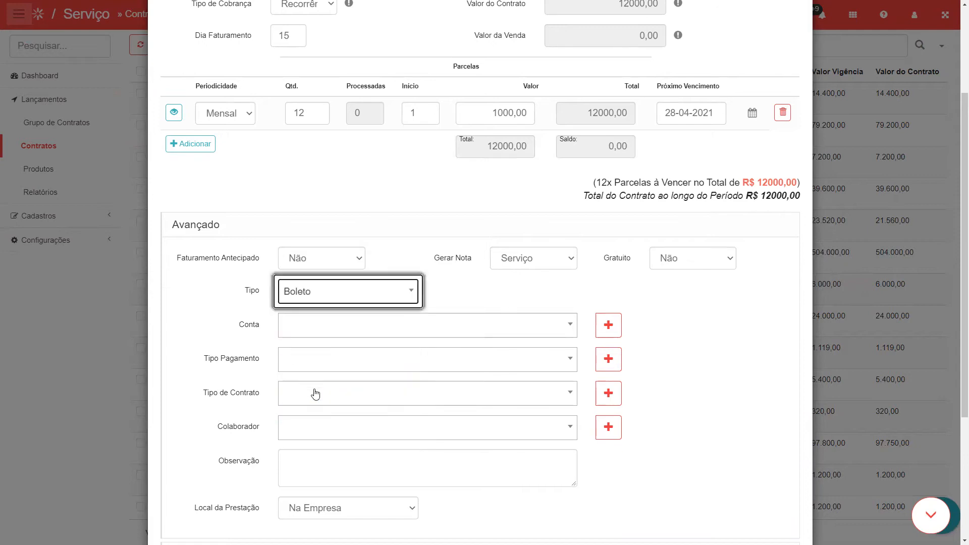
pyautogui.click(306, 330)
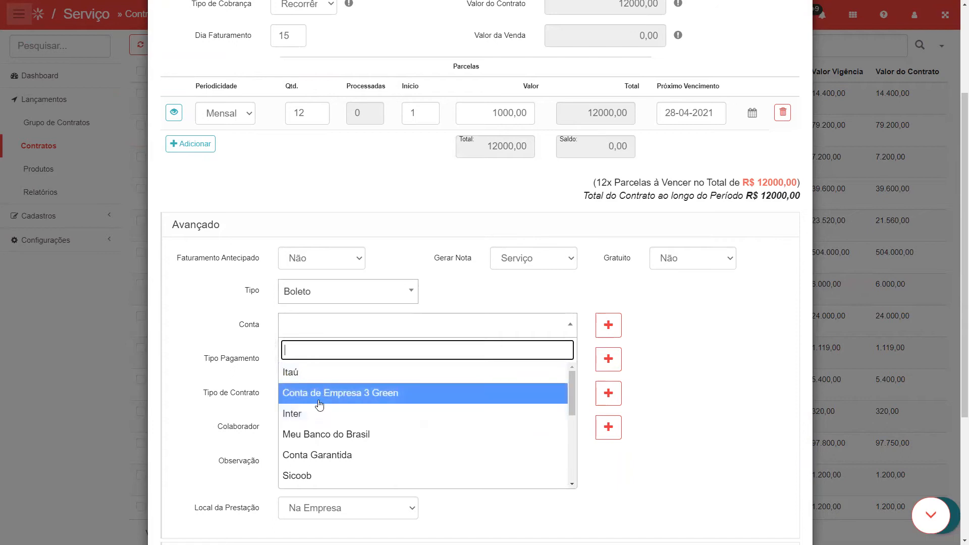
pyautogui.click(301, 413)
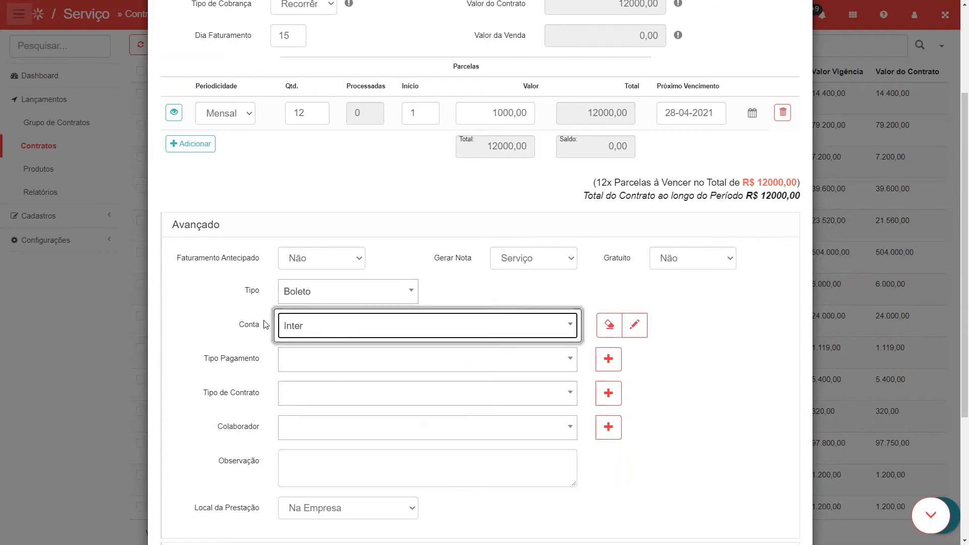
pyautogui.click(296, 365)
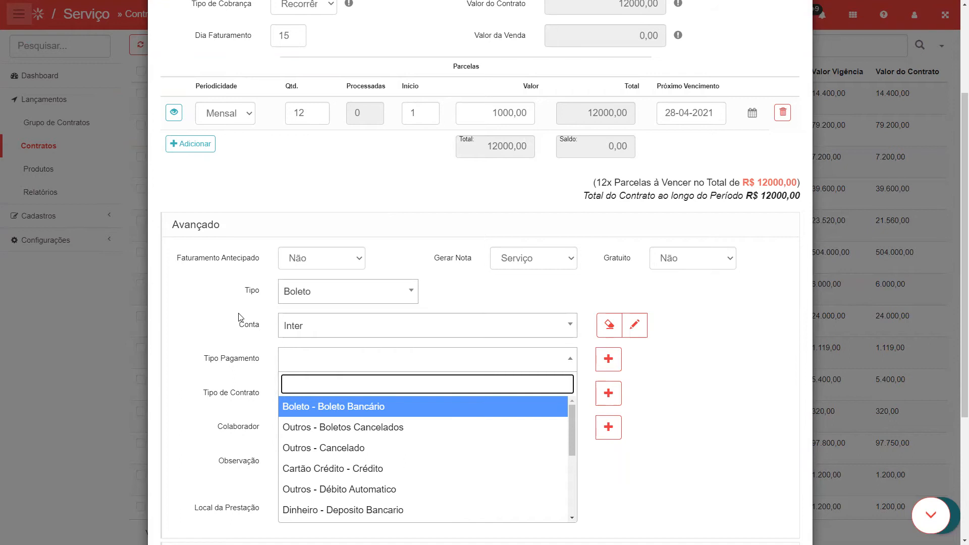
pyautogui.click(289, 407)
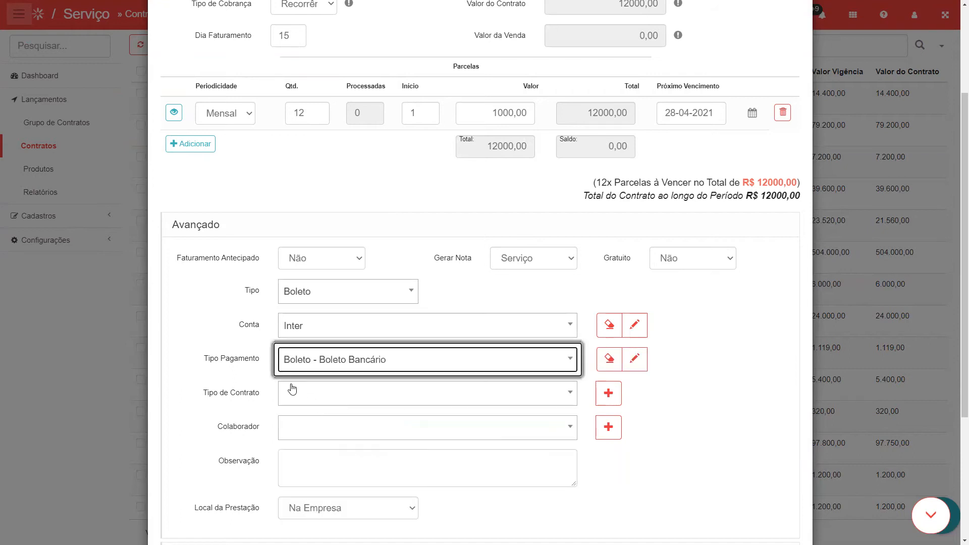
# Step: Look through the available contract types and set Tipo de Contrato to Valor Fixo
pyautogui.click(301, 396)
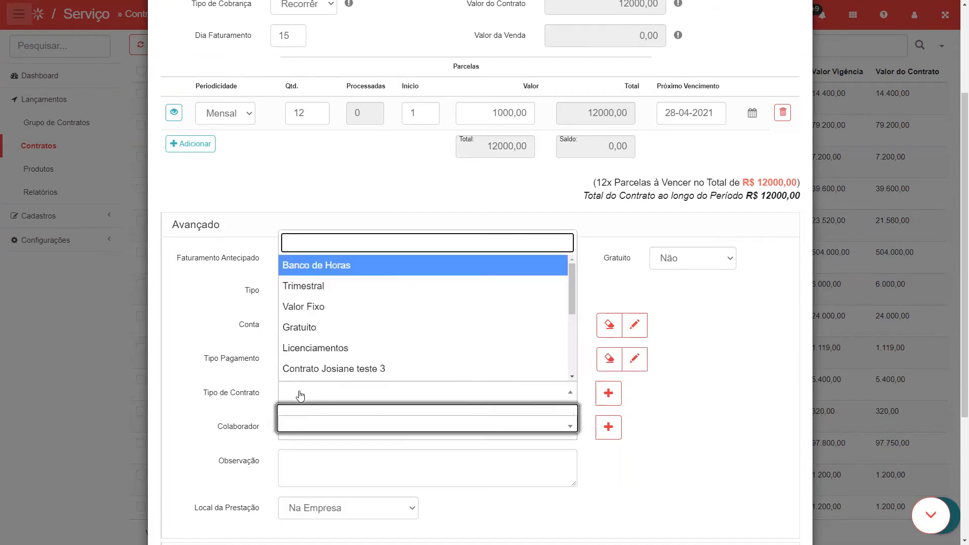
pyautogui.scroll(-2, 357, 346)
pyautogui.scroll(-1, 349, 343)
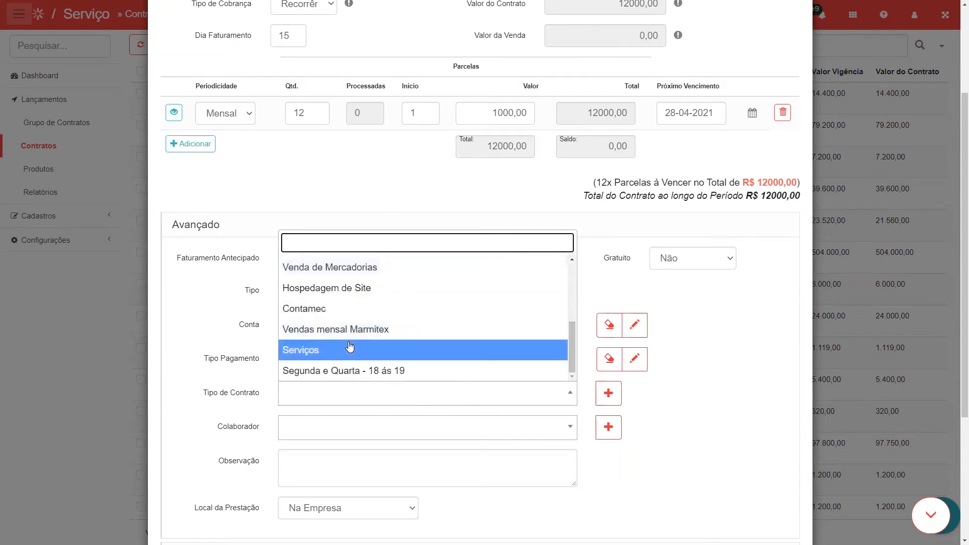
pyautogui.scroll(2, 347, 343)
pyautogui.scroll(2, 323, 311)
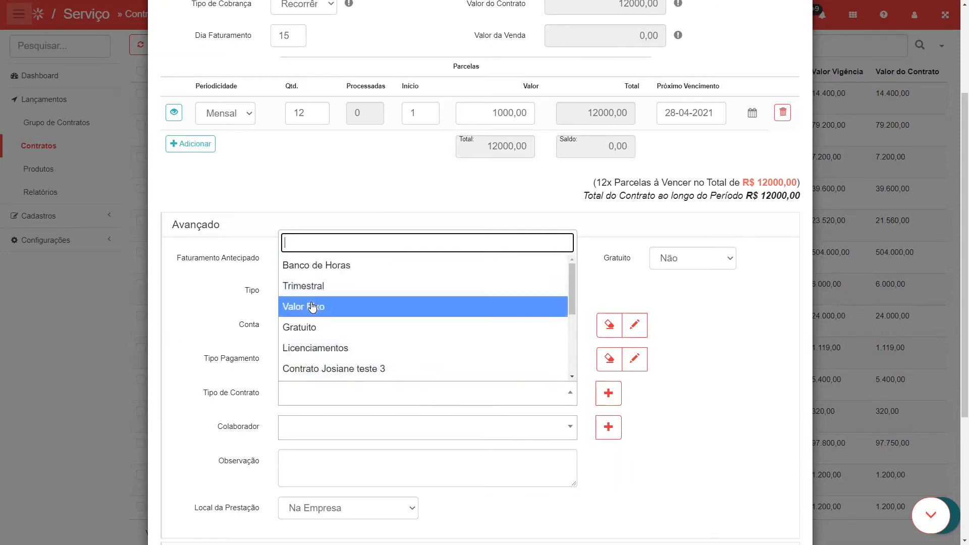
pyautogui.click(313, 307)
# Step: Set the contract's Local da Prestação to No cliente
pyautogui.scroll(-2, 273, 395)
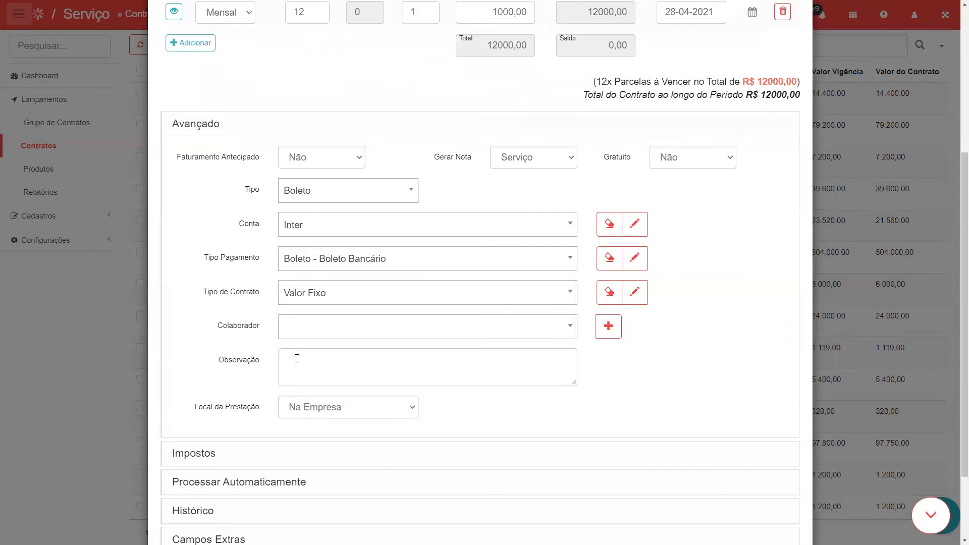
pyautogui.scroll(-2, 303, 352)
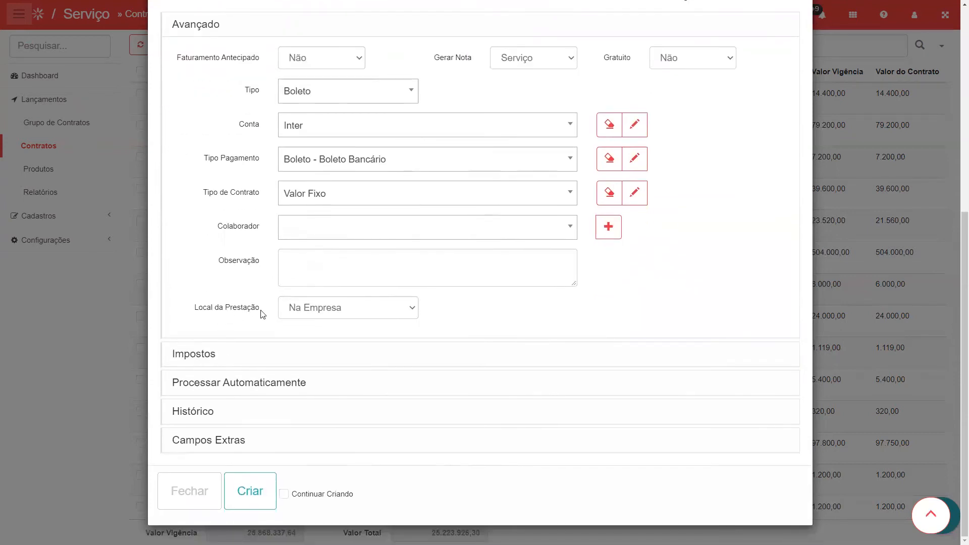
pyautogui.click(348, 313)
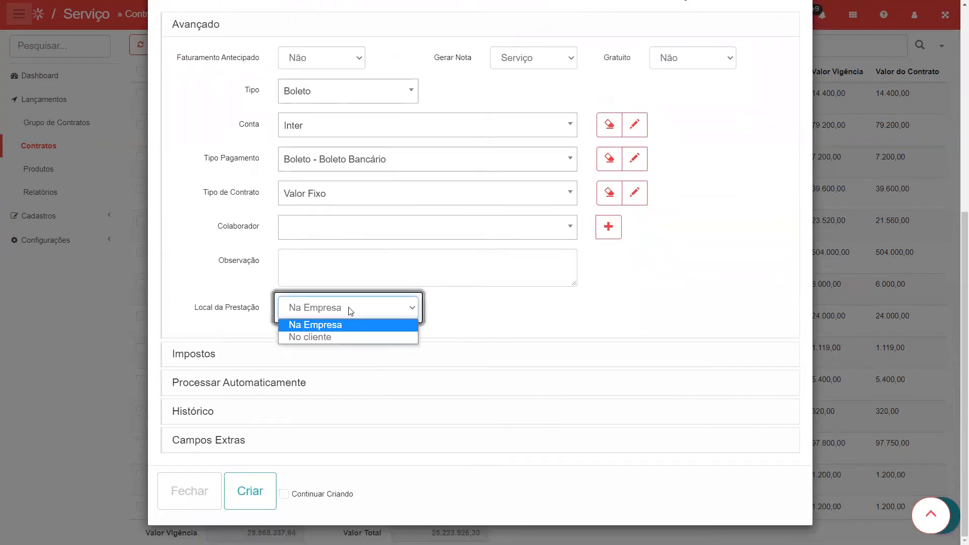
pyautogui.click(325, 337)
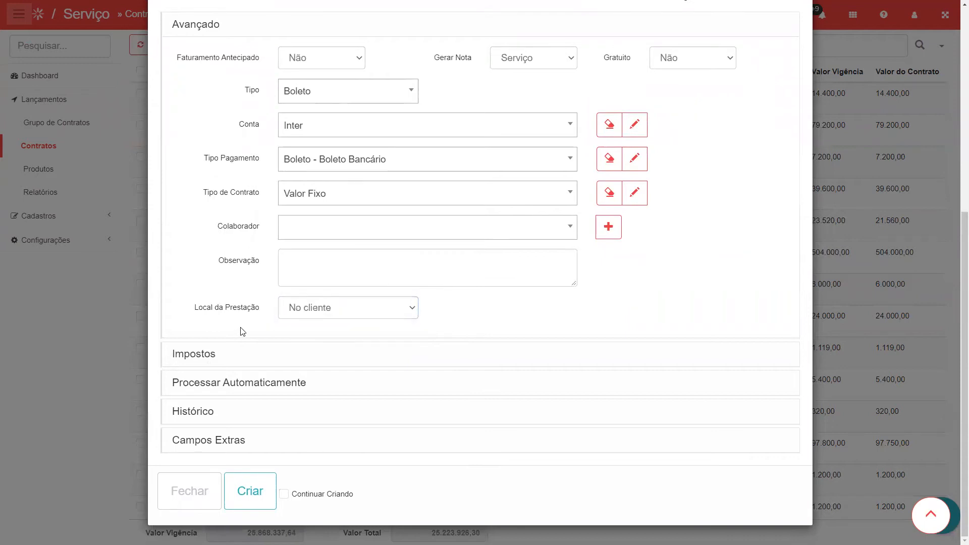
# Step: In the contract's Impostos section, set the tax source to Empresa, then collapse the section
pyautogui.click(197, 359)
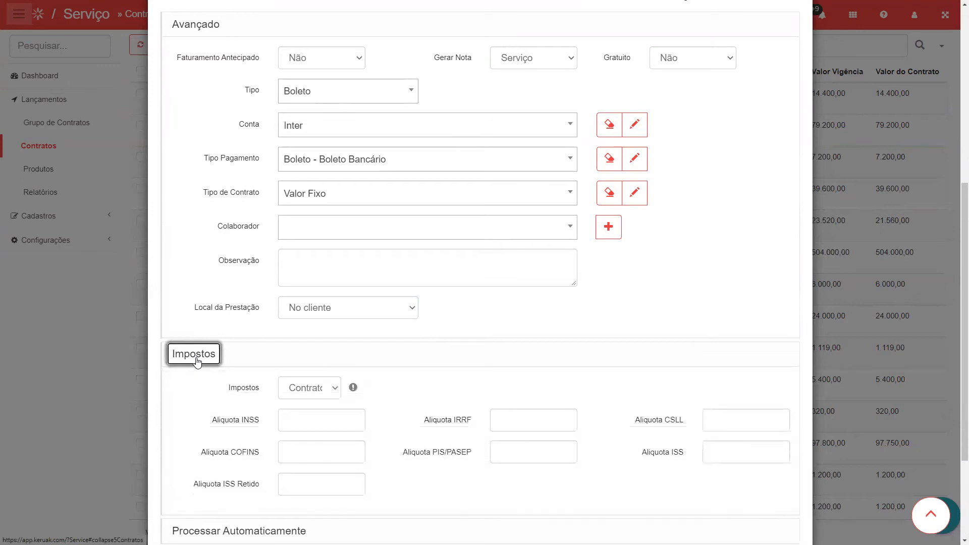
pyautogui.click(202, 27)
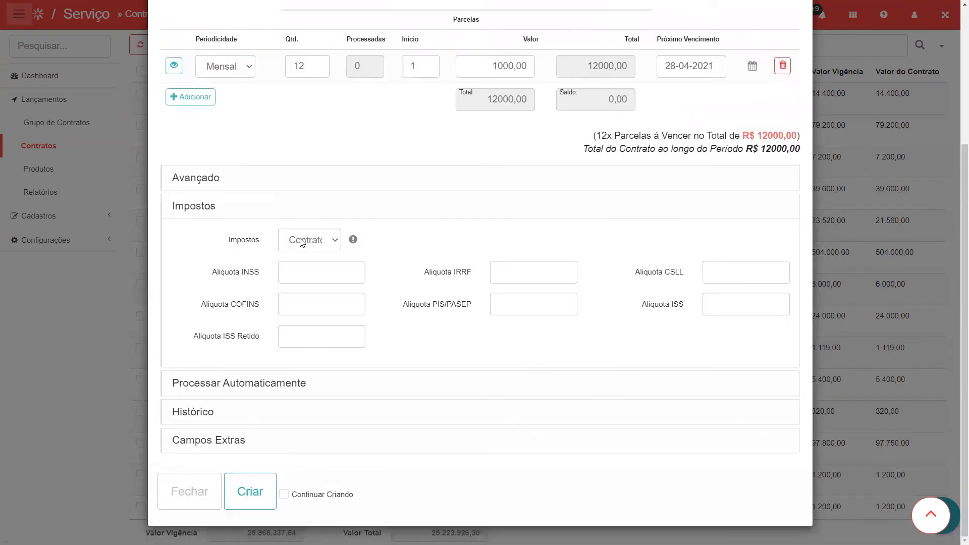
pyautogui.click(329, 242)
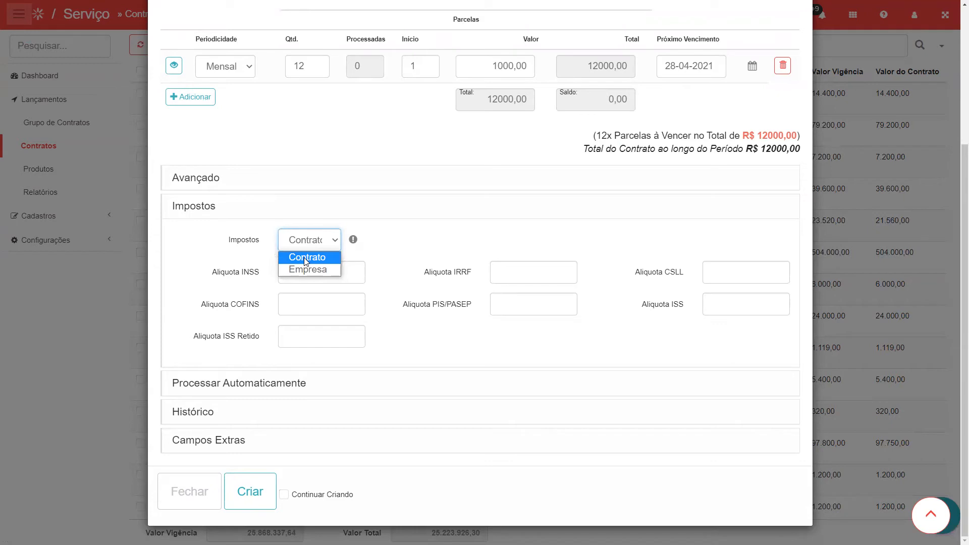
pyautogui.click(376, 246)
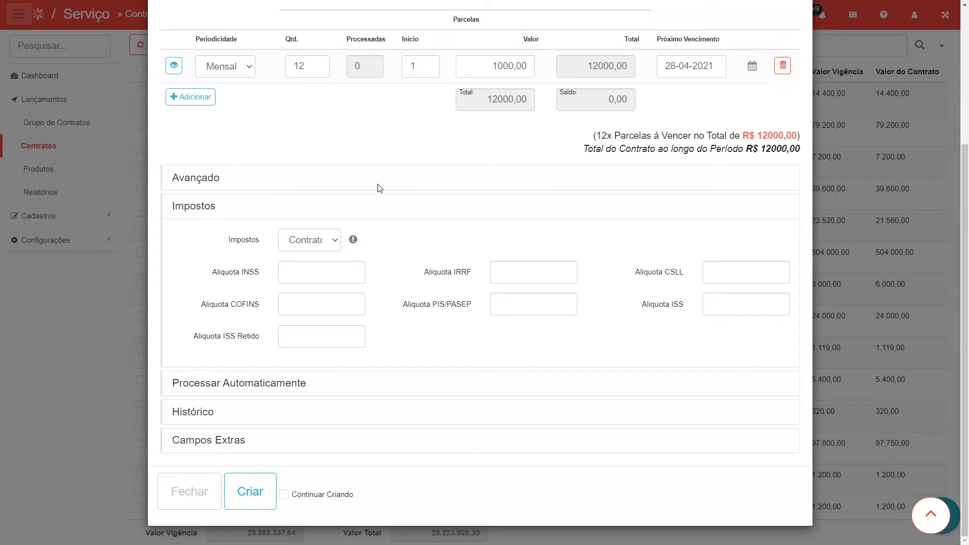
pyautogui.click(315, 246)
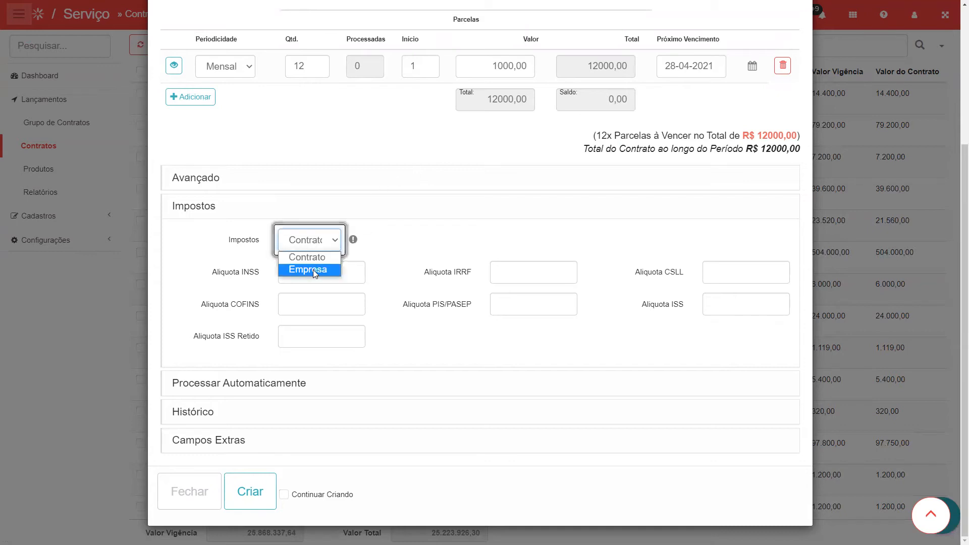
pyautogui.click(311, 270)
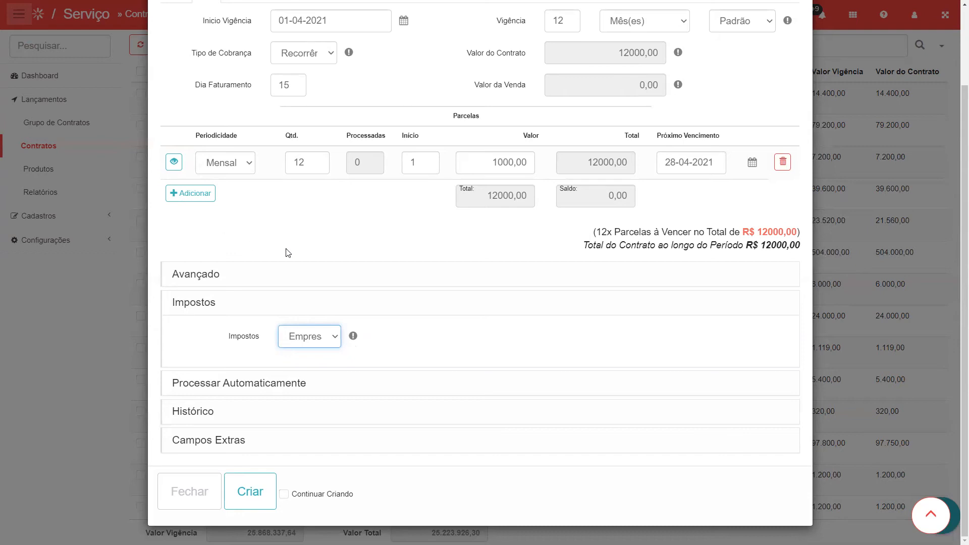
pyautogui.click(201, 305)
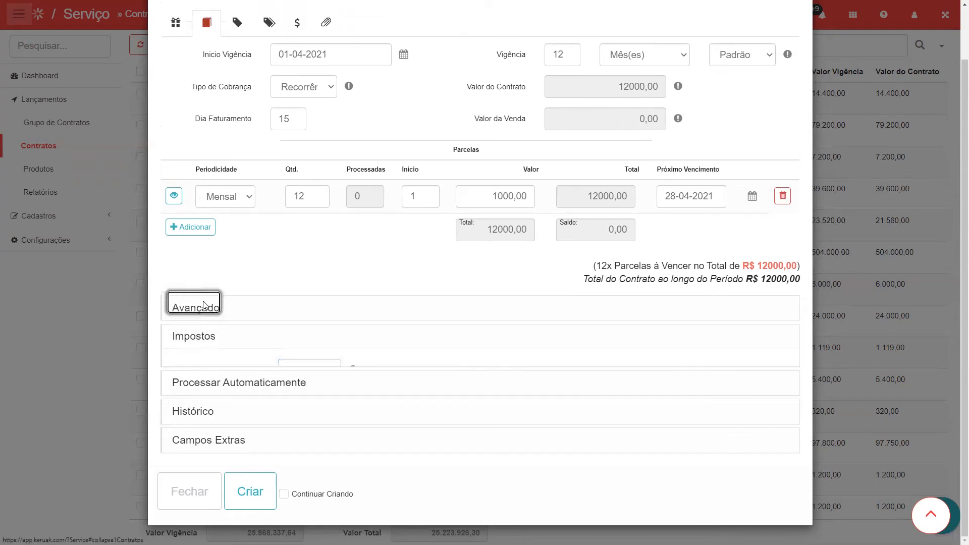
# Step: Configure Processar Automaticamente to run on Dia Fixo (Mês Atual), day 1, with Hora 08
pyautogui.click(244, 381)
pyautogui.scroll(-3, 281, 290)
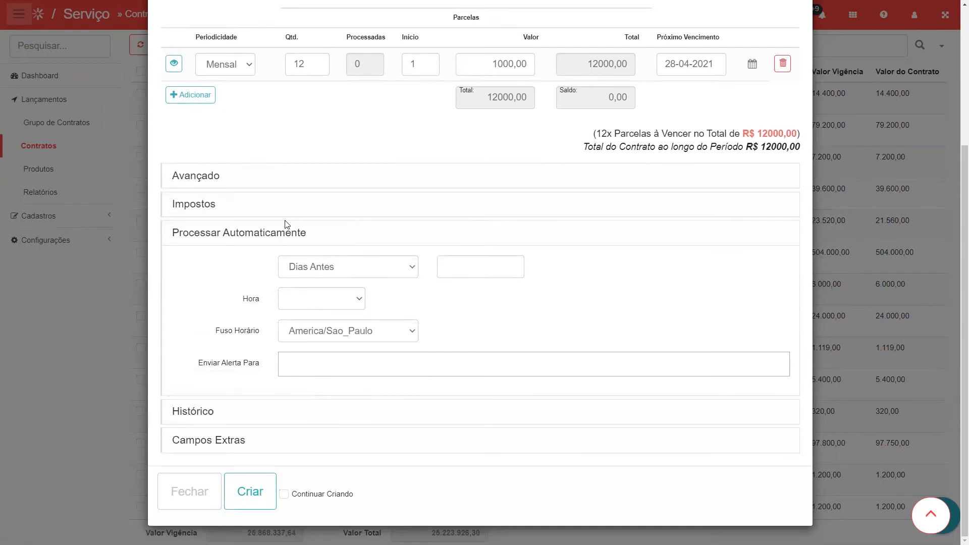
pyautogui.click(318, 266)
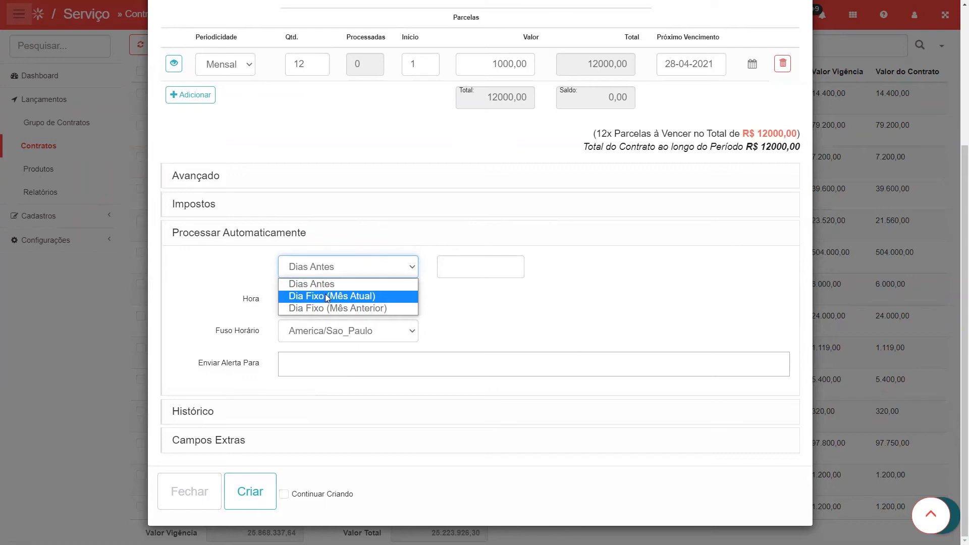
pyautogui.click(323, 298)
pyautogui.click(451, 267)
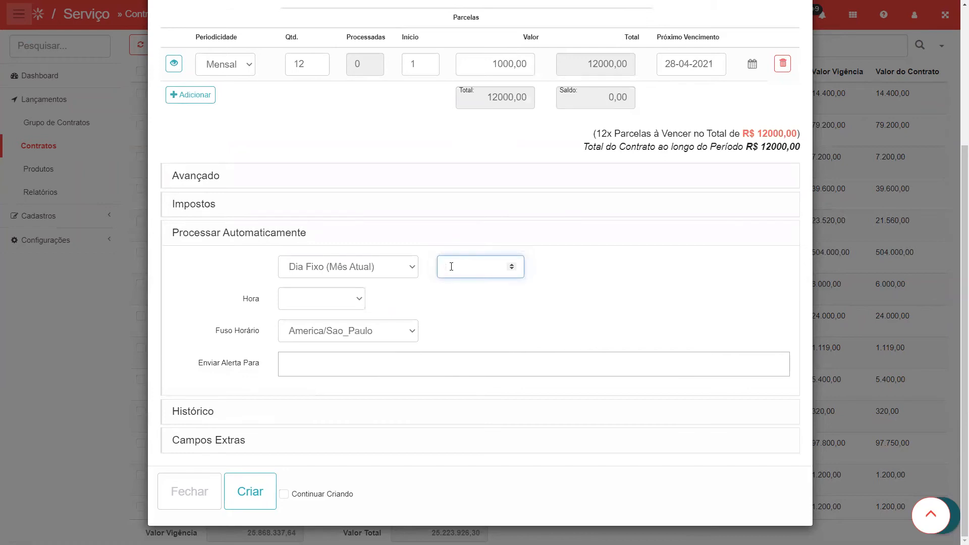
pyautogui.click(328, 300)
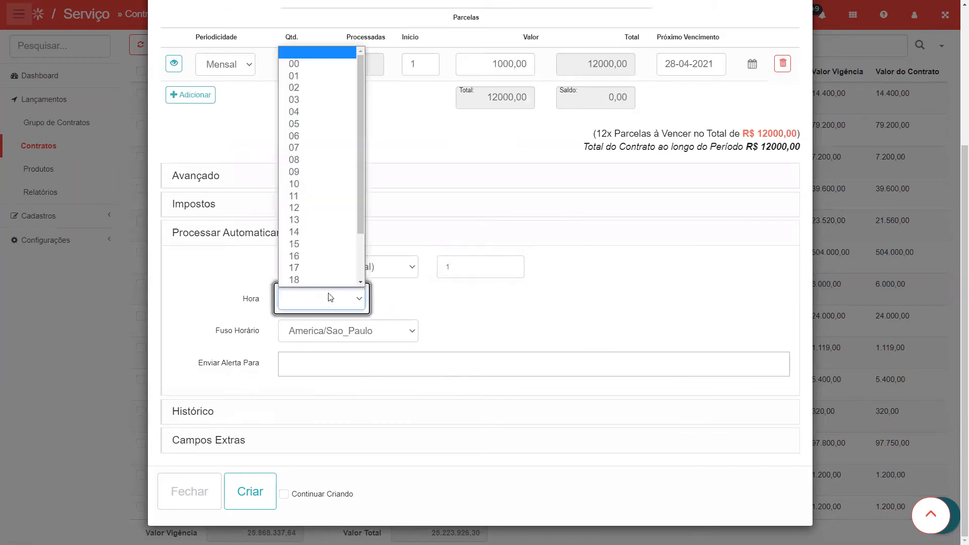
pyautogui.click(325, 158)
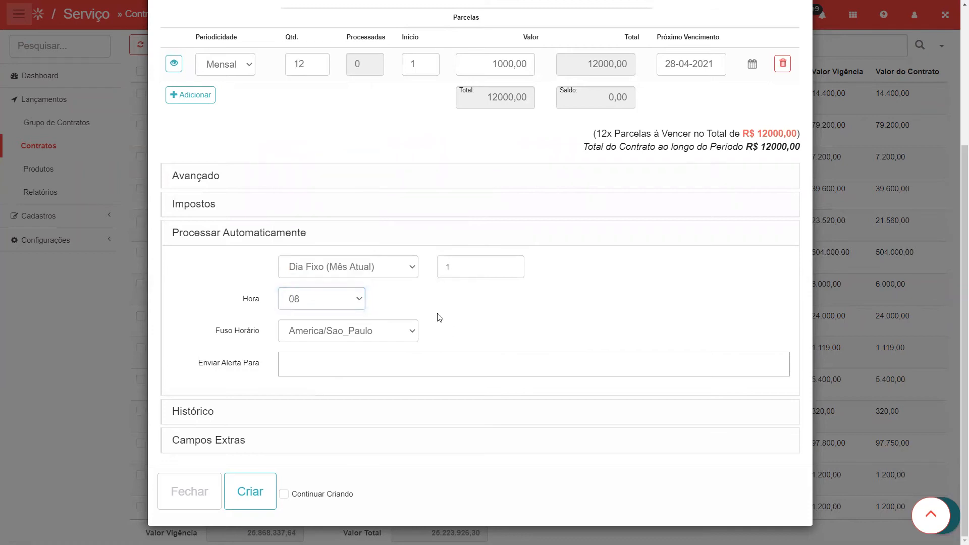
# Step: Look through the available alert recipients under Enviar Alerta Para without choosing one
pyautogui.click(286, 366)
pyautogui.scroll(-5, 328, 386)
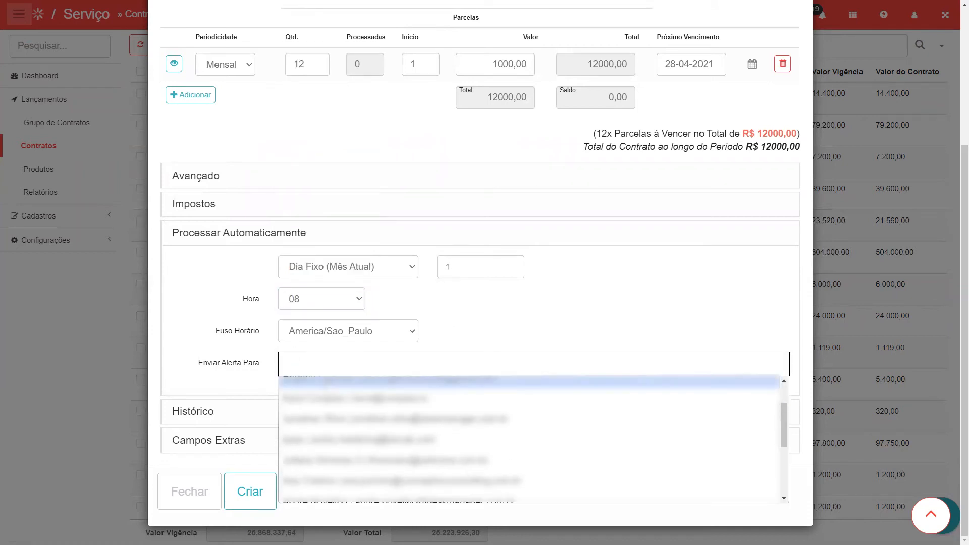
pyautogui.scroll(-1, 324, 424)
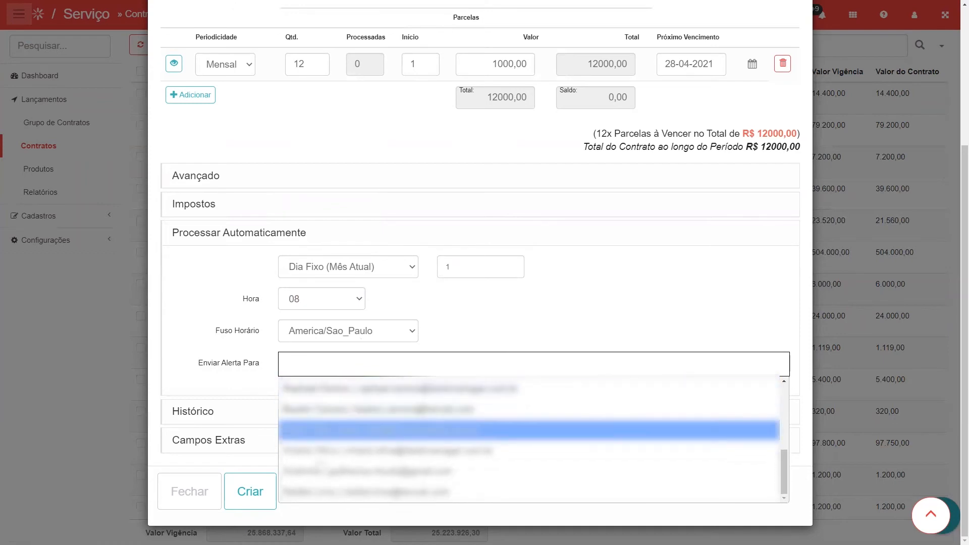
pyautogui.click(496, 316)
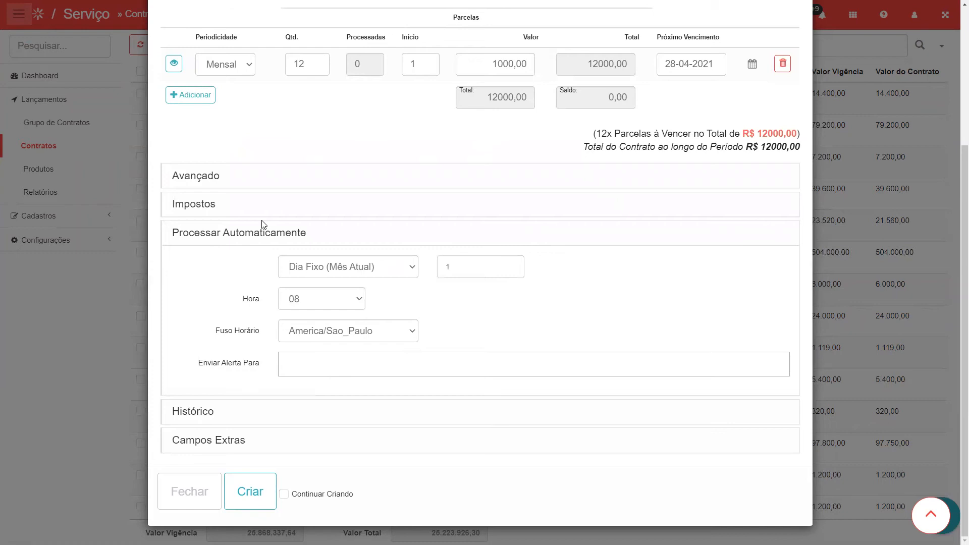
# Step: Clear the day and Hora values in the Processar Automaticamente section, then collapse the section
pyautogui.click(316, 271)
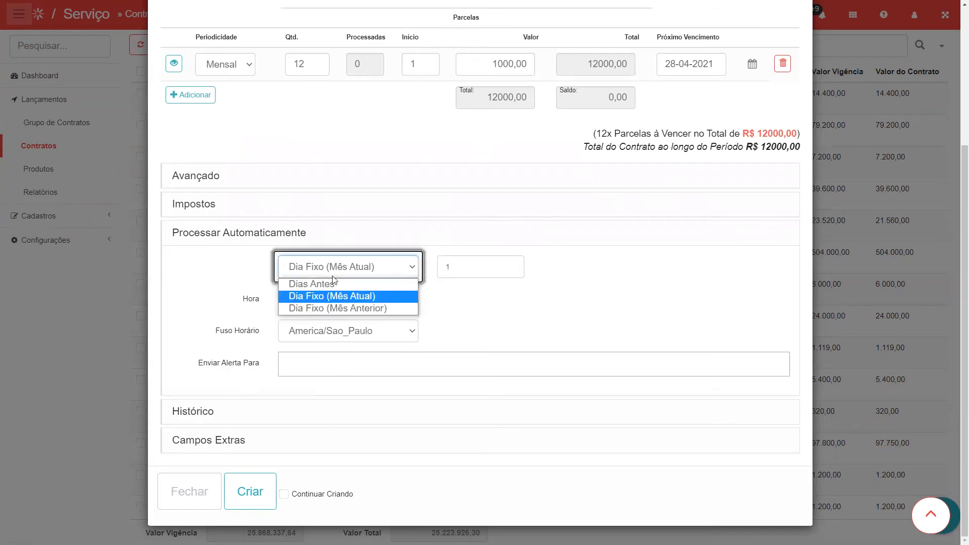
pyautogui.click(462, 266)
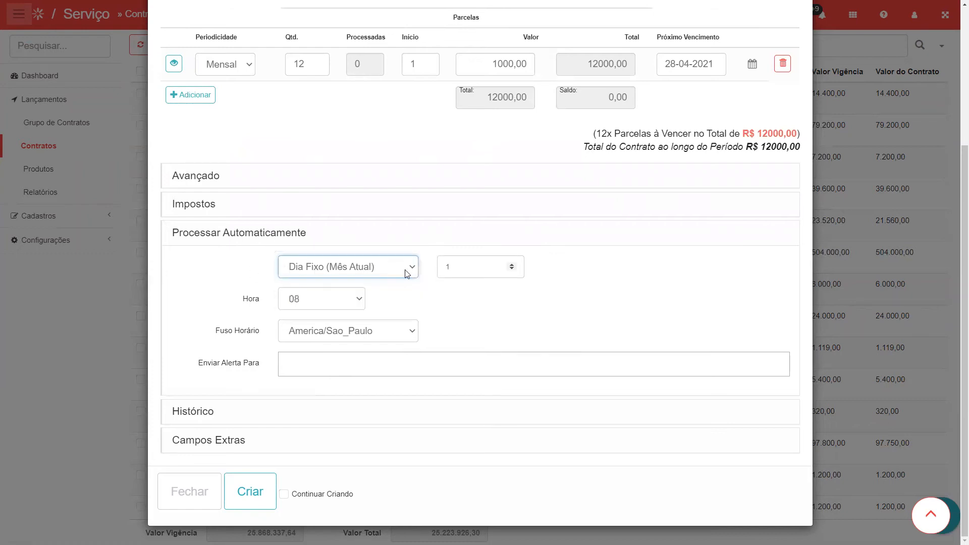
pyautogui.click(319, 305)
pyautogui.click(318, 49)
pyautogui.click(484, 312)
pyautogui.click(229, 236)
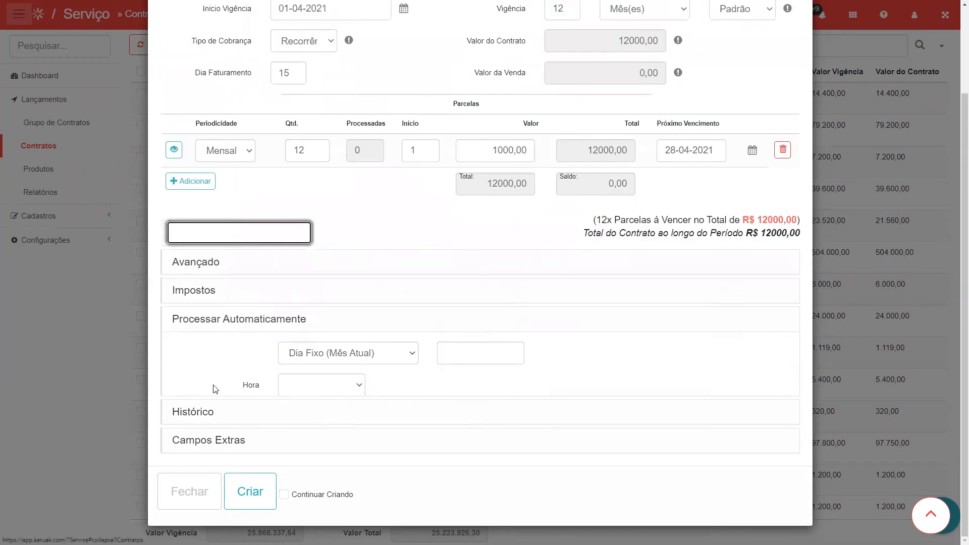
# Step: Examine the contract's Histórico and Campos Extras sections, collapsing each one after viewing
pyautogui.click(191, 411)
pyautogui.scroll(-2, 266, 295)
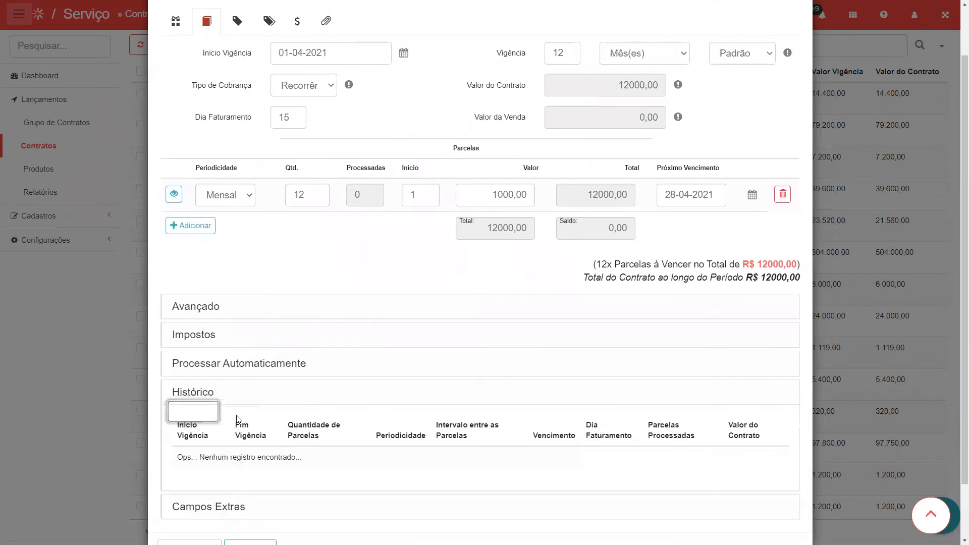
pyautogui.scroll(-2, 236, 418)
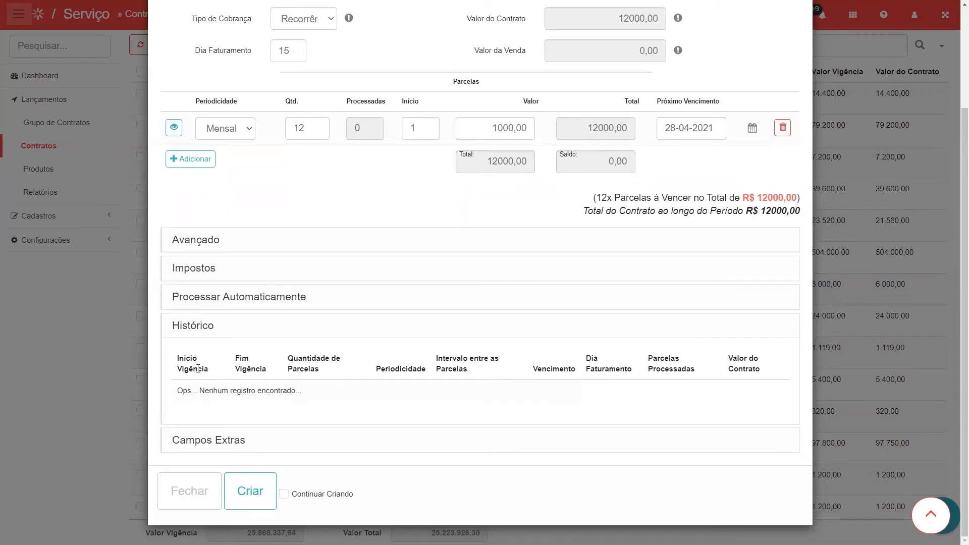
pyautogui.click(197, 327)
pyautogui.click(231, 442)
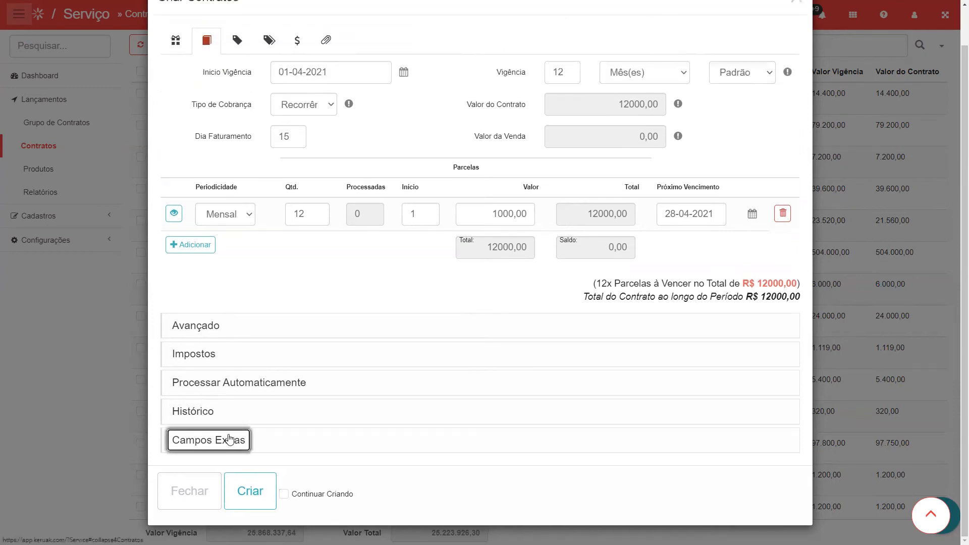
pyautogui.scroll(-4, 288, 303)
pyautogui.scroll(-1, 267, 265)
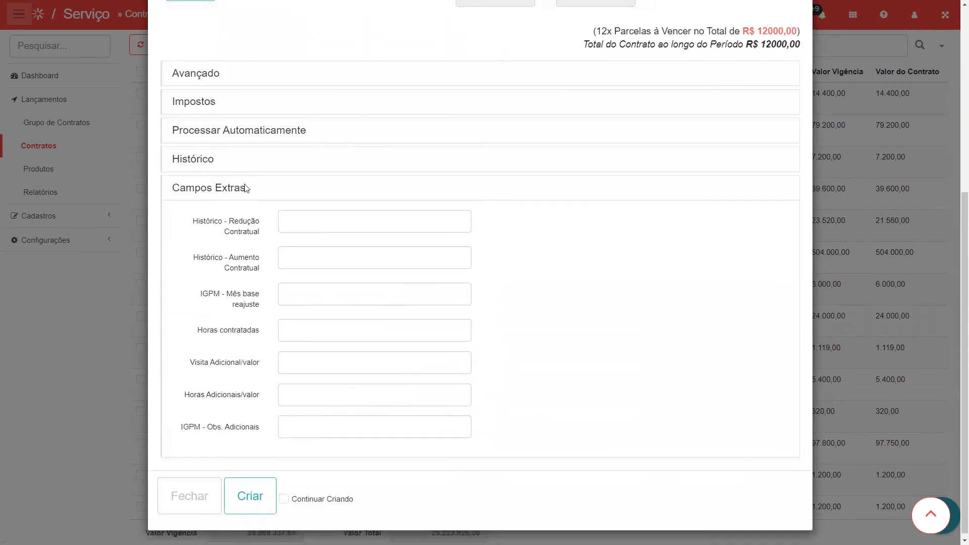
pyautogui.click(204, 191)
pyautogui.scroll(1, 242, 230)
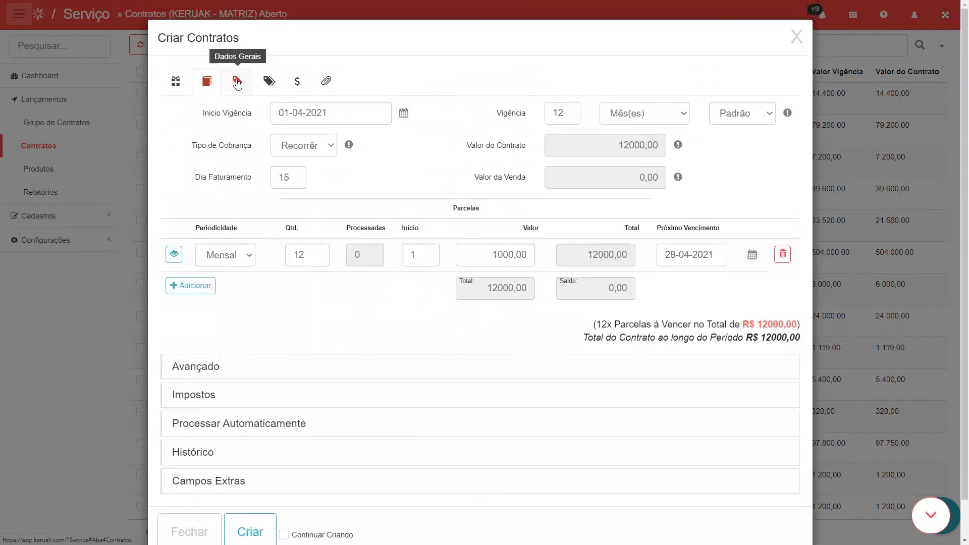
# Step: In the contract's Dados Gerais, set Utilizar NF to Discriminação dos Serviços and enter "Prestação de serviços" as the service description
pyautogui.click(237, 83)
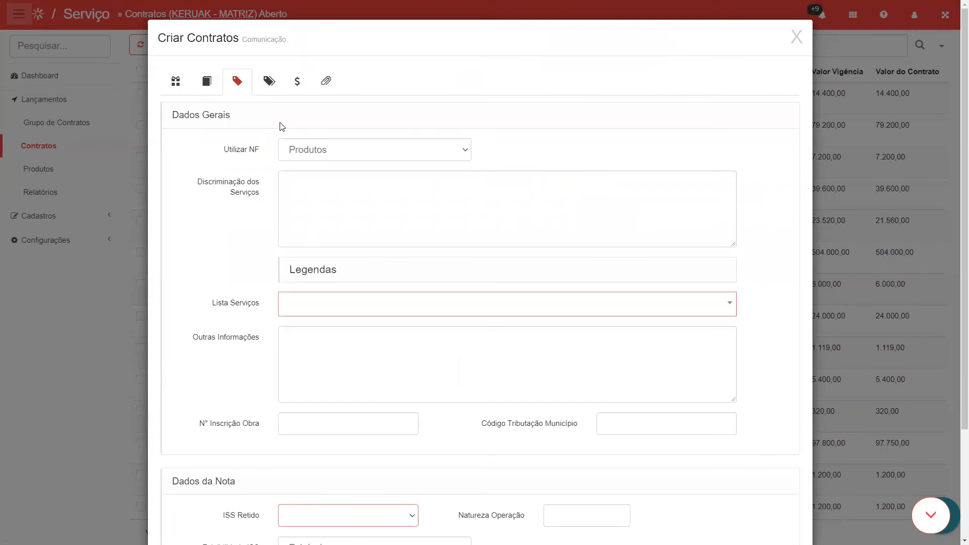
pyautogui.click(310, 153)
pyautogui.click(322, 180)
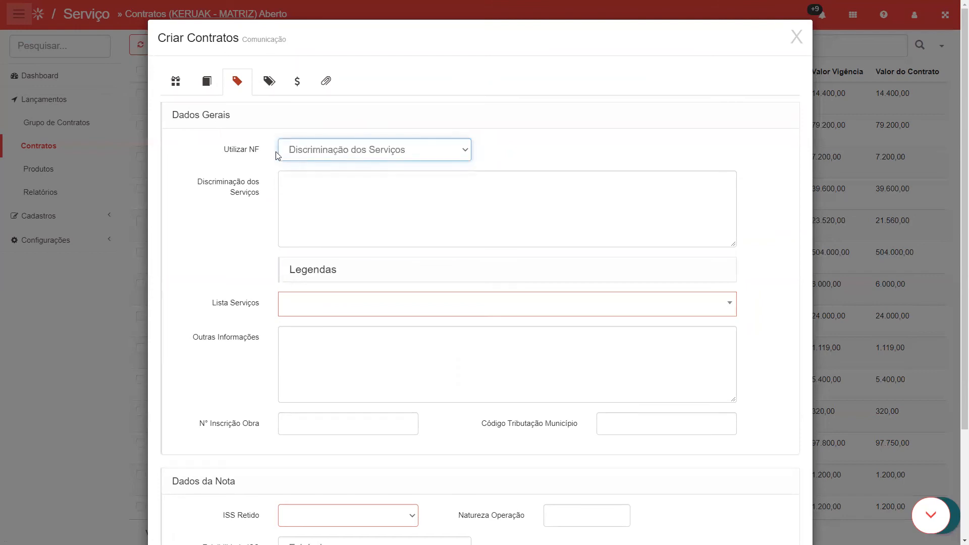
pyautogui.click(301, 192)
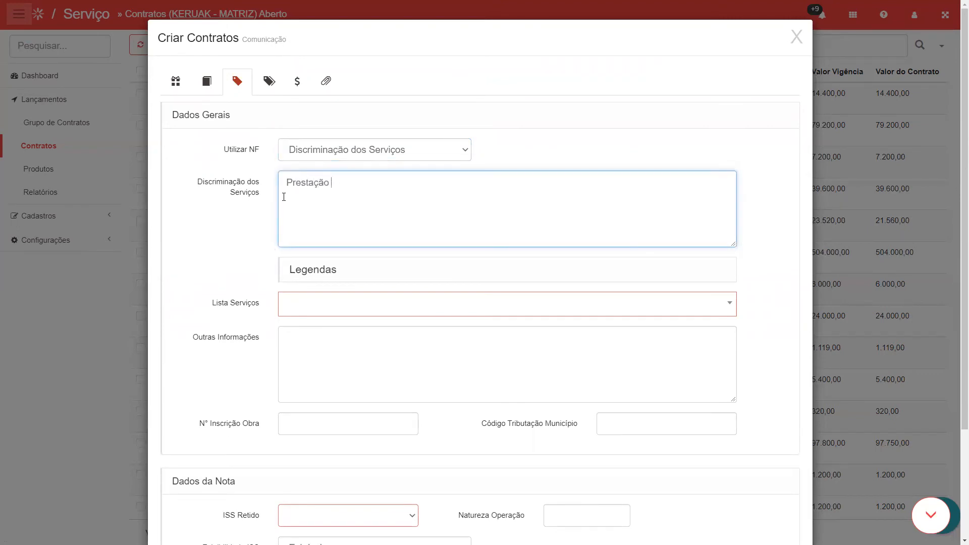
pyautogui.write('Prestação de serviços')
# Step: Set Lista Serviços to 01.00 - Serviços de informática e congêneres and ISS Retido to Não
pyautogui.click(296, 307)
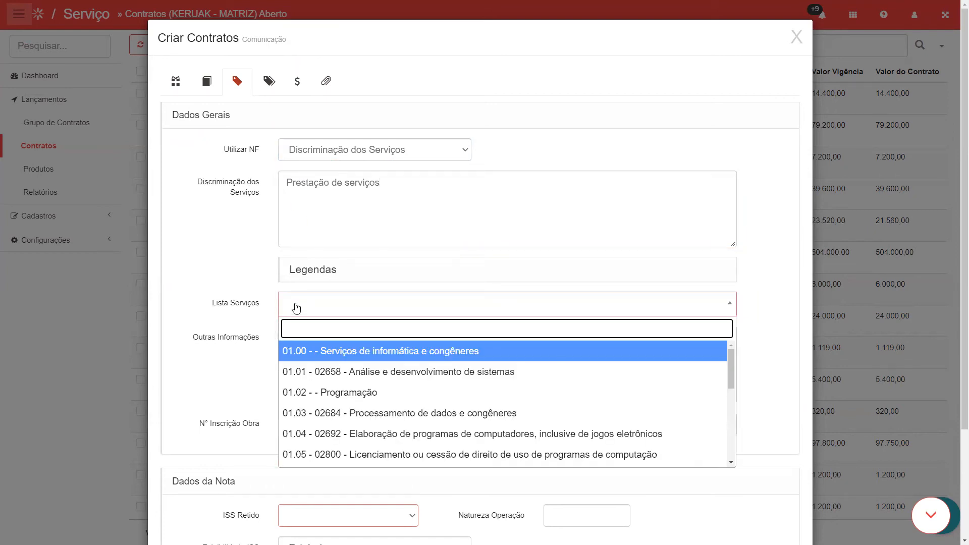
pyautogui.click(349, 351)
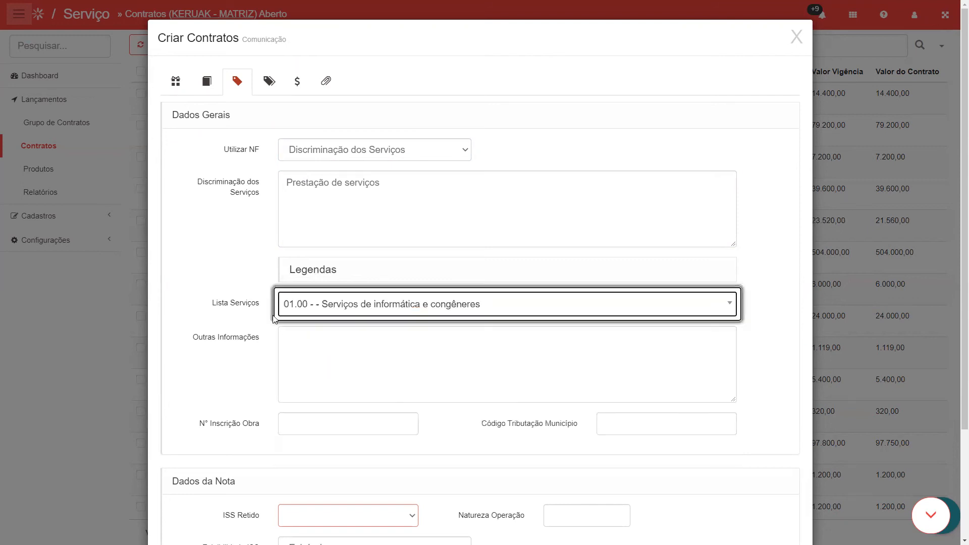
pyautogui.scroll(-2, 261, 314)
pyautogui.click(333, 251)
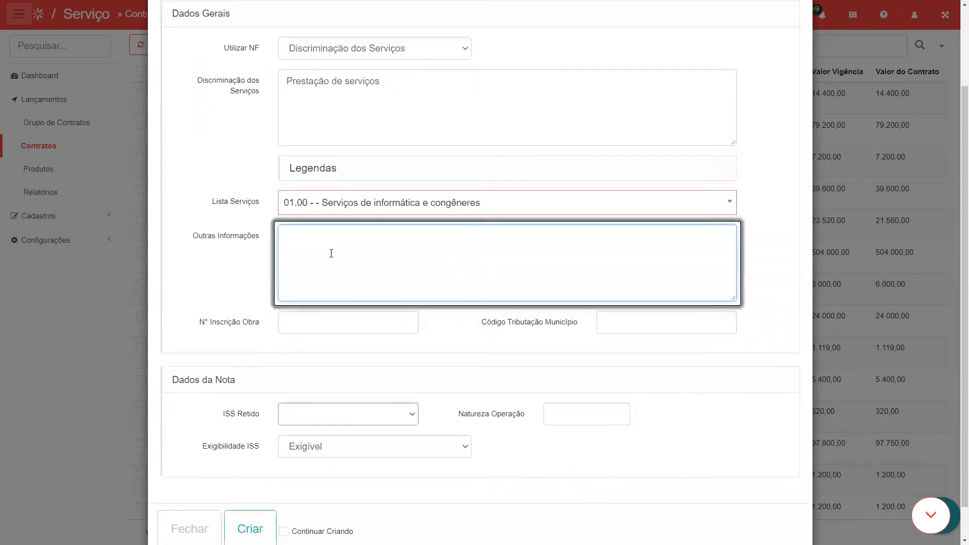
pyautogui.scroll(-1, 330, 254)
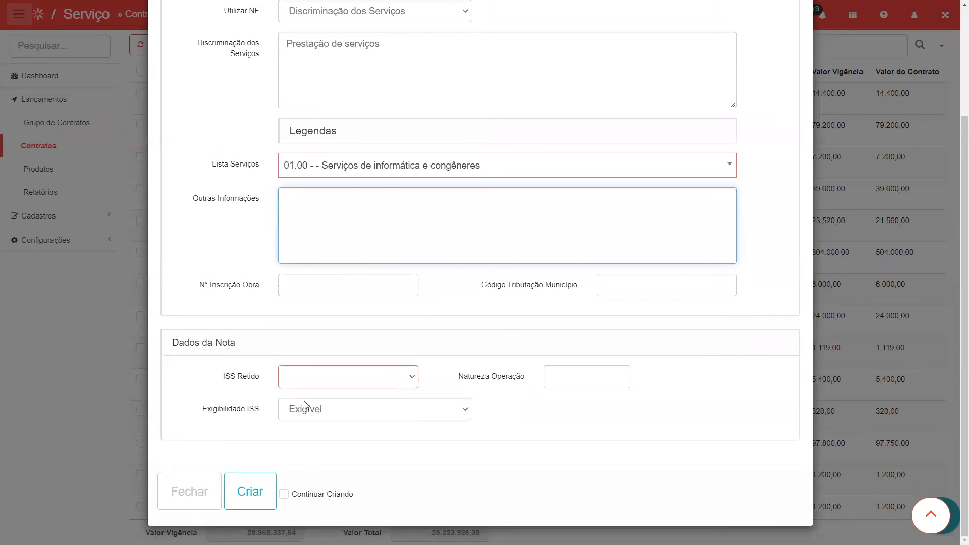
pyautogui.click(317, 411)
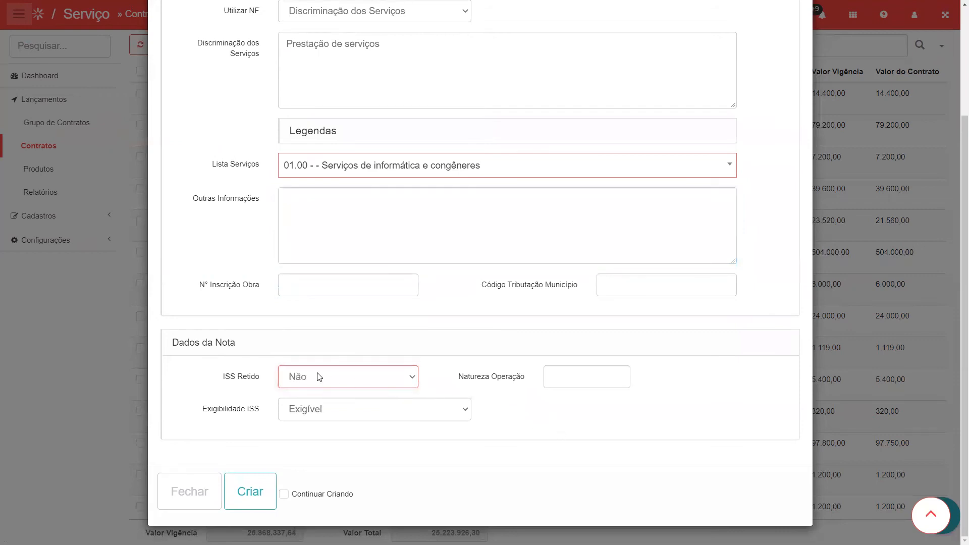
pyautogui.scroll(3, 311, 354)
# Step: Add the chart-of-accounts plan 1.001.011.000.000 - RECEITAS - Contratos - Contrato Especial with a Percentual of 100,0000%
pyautogui.click(270, 82)
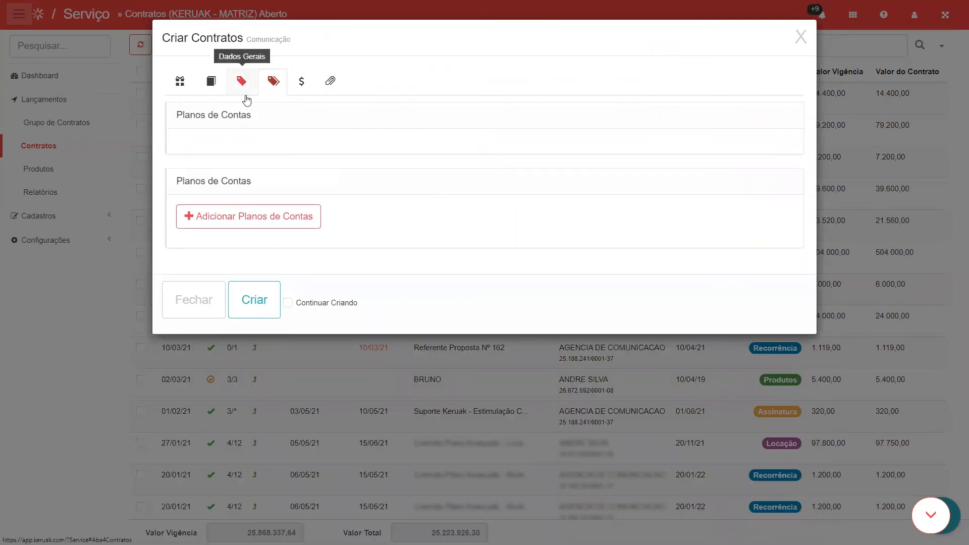
pyautogui.click(242, 217)
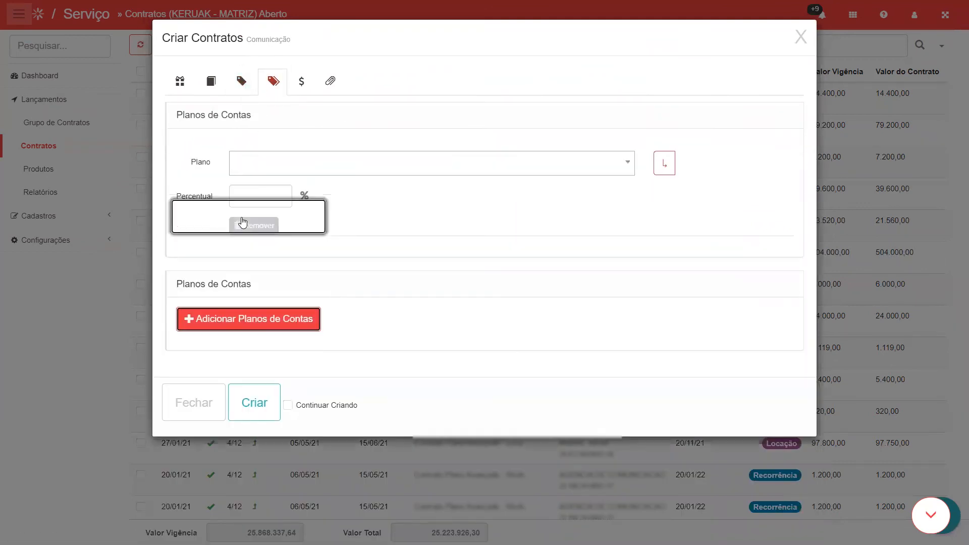
pyautogui.click(254, 166)
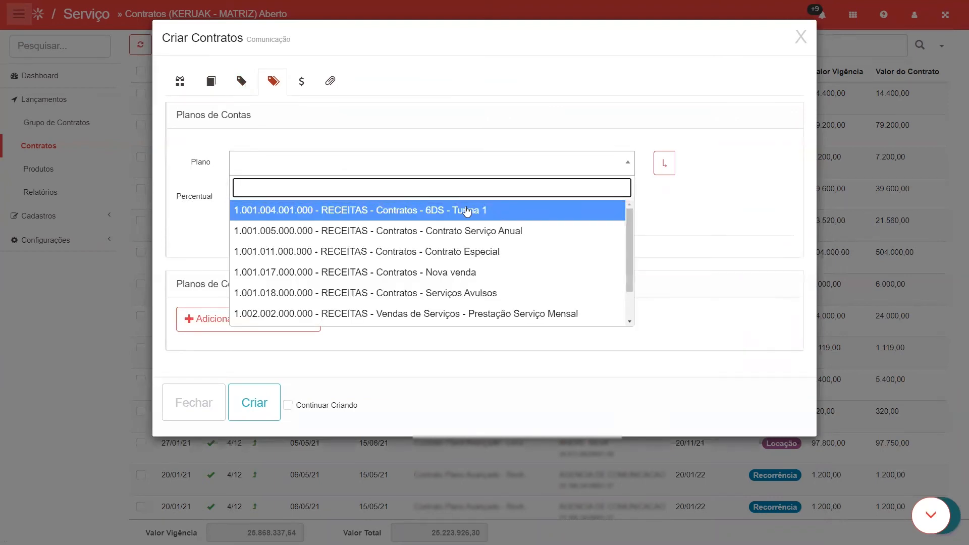
pyautogui.click(427, 252)
pyautogui.click(249, 197)
pyautogui.write('1,0000')
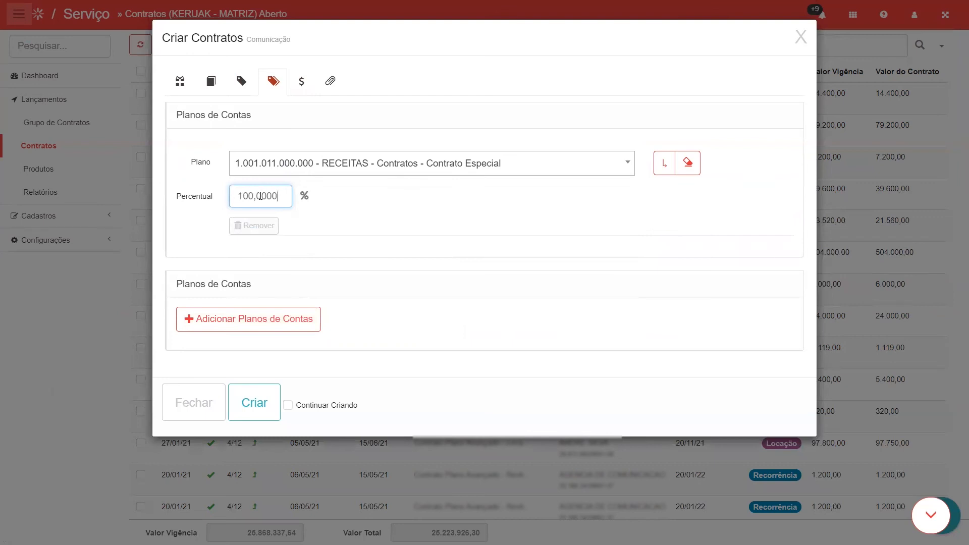
# Step: Review the contract's reimbursement, attachment and product details, and create the contract
pyautogui.click(302, 82)
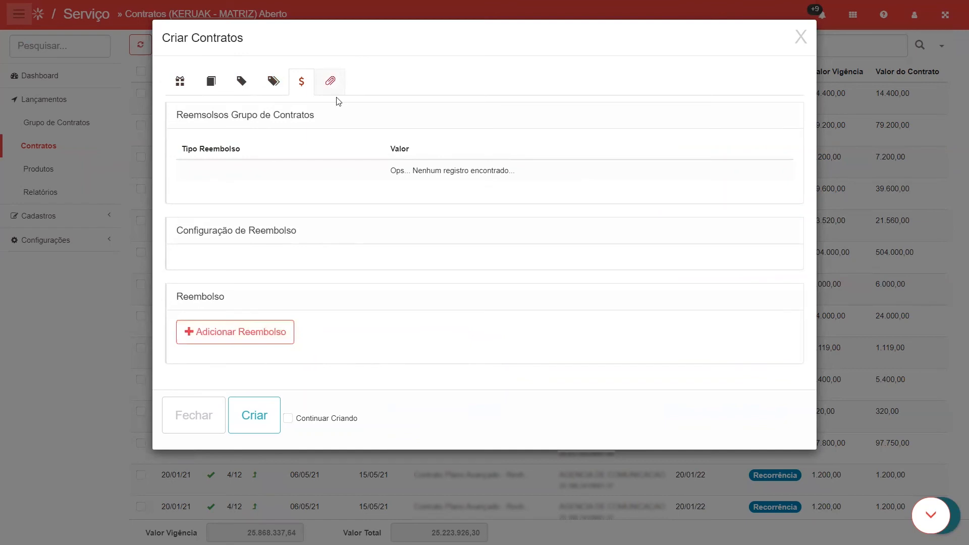
pyautogui.click(329, 82)
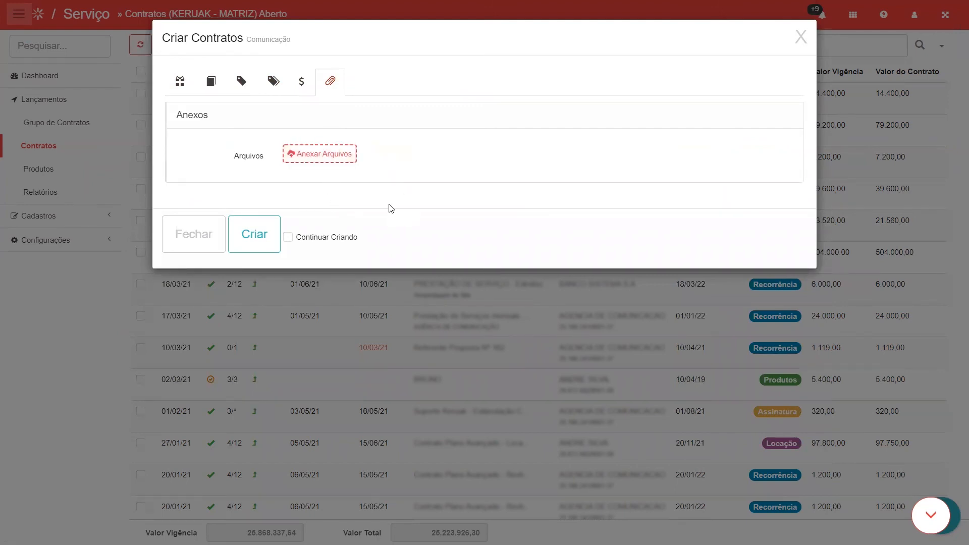
pyautogui.click(182, 83)
pyautogui.scroll(-4, 283, 153)
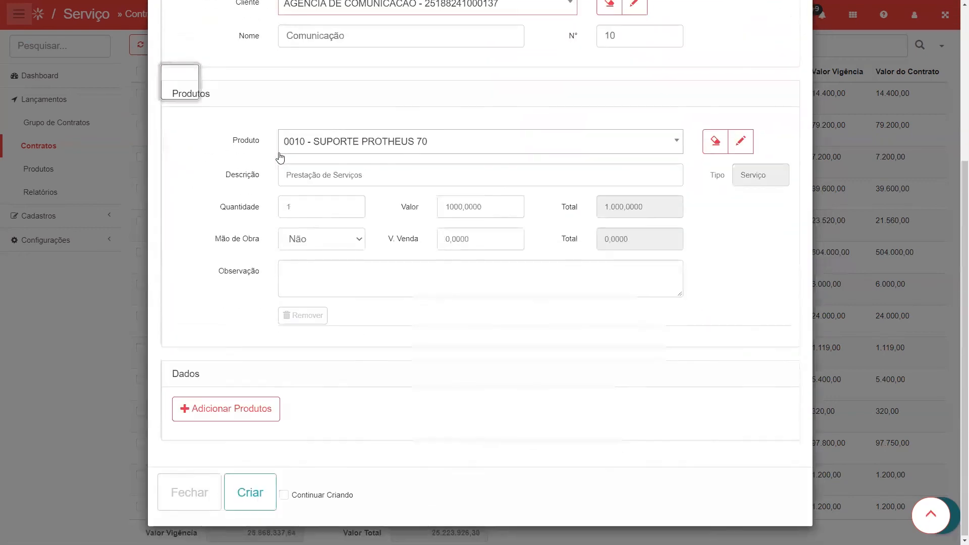
pyautogui.click(247, 491)
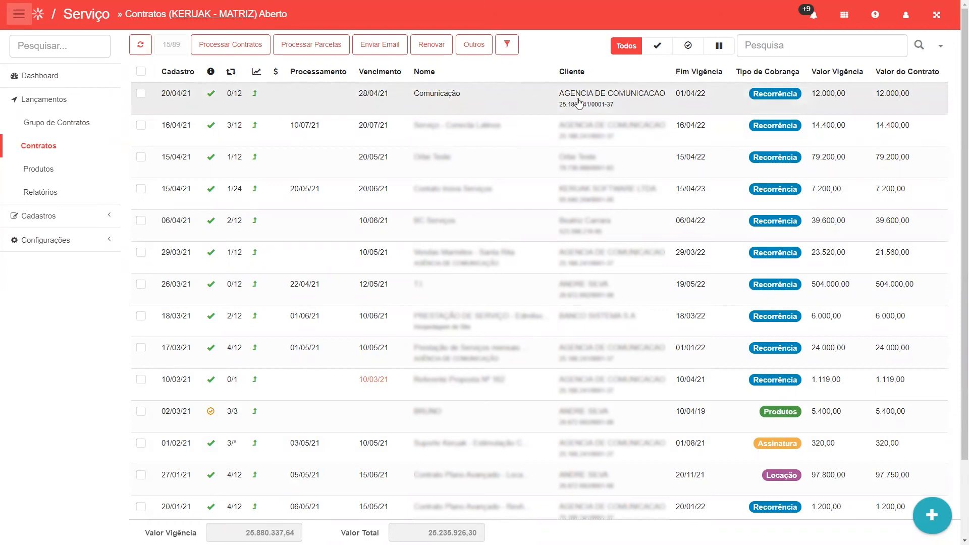
# Step: Open the Comunicação contract from the list, review its general data, installments and Avançado section, and close it
pyautogui.click(619, 105)
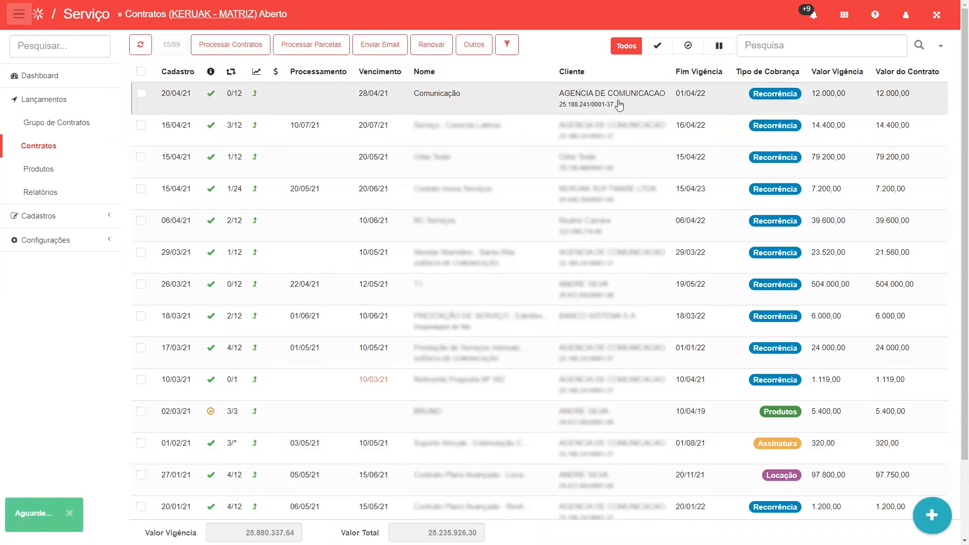
pyautogui.scroll(-3, 303, 223)
pyautogui.scroll(3, 312, 225)
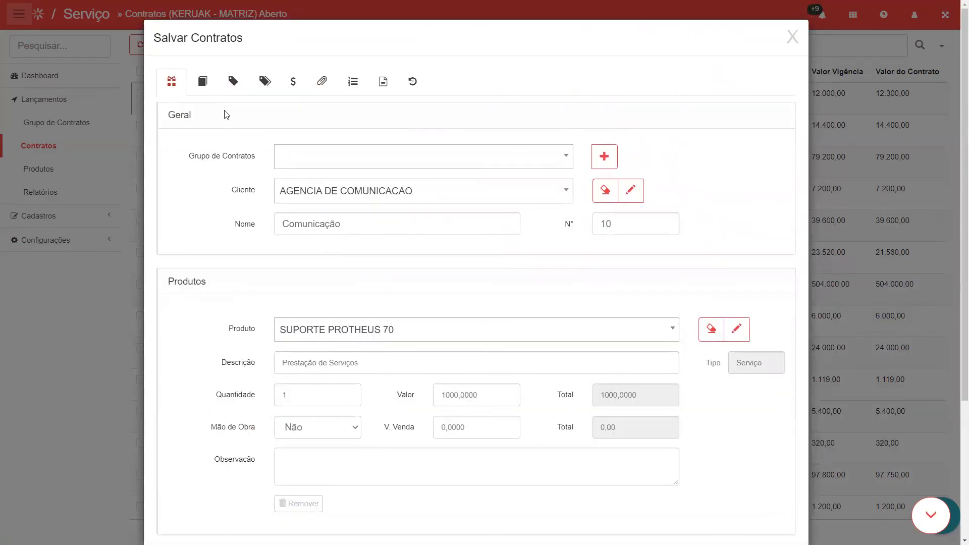
pyautogui.click(203, 81)
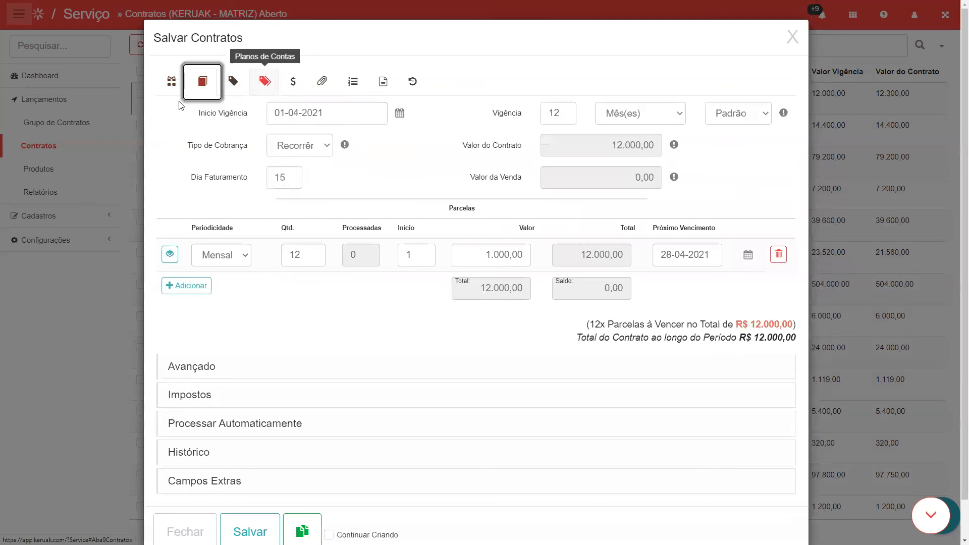
pyautogui.click(197, 372)
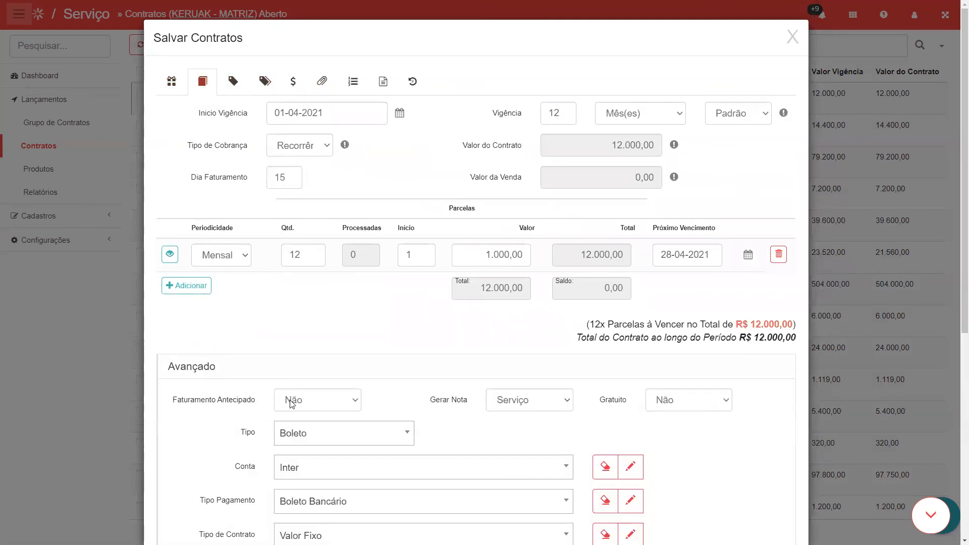
pyautogui.click(196, 373)
pyautogui.click(171, 83)
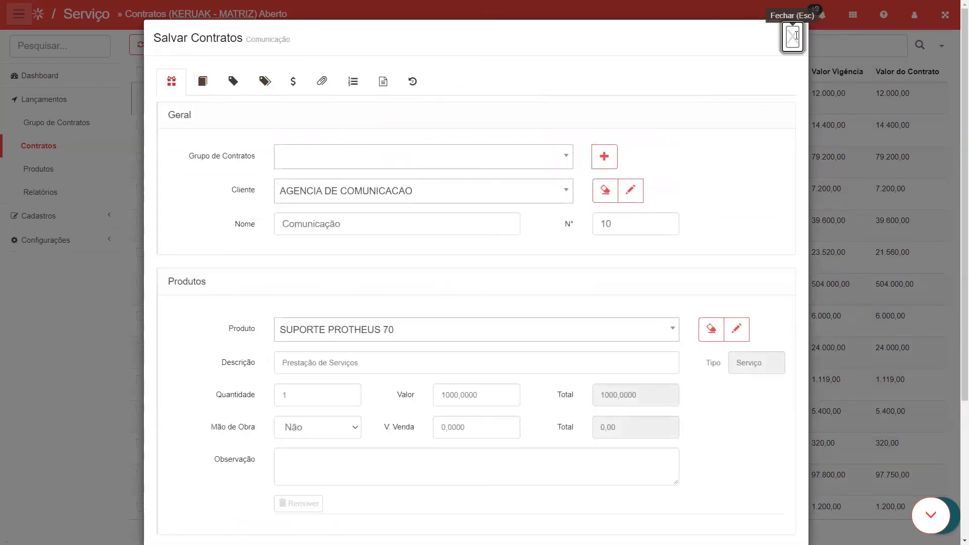
pyautogui.click(792, 36)
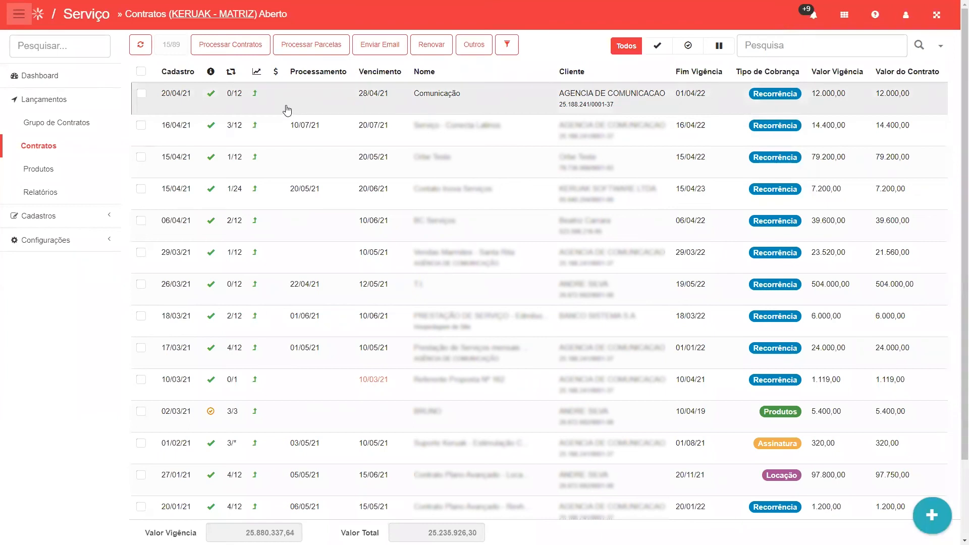
# Step: Select the Comunicação contract in the list and process it
pyautogui.click(281, 101)
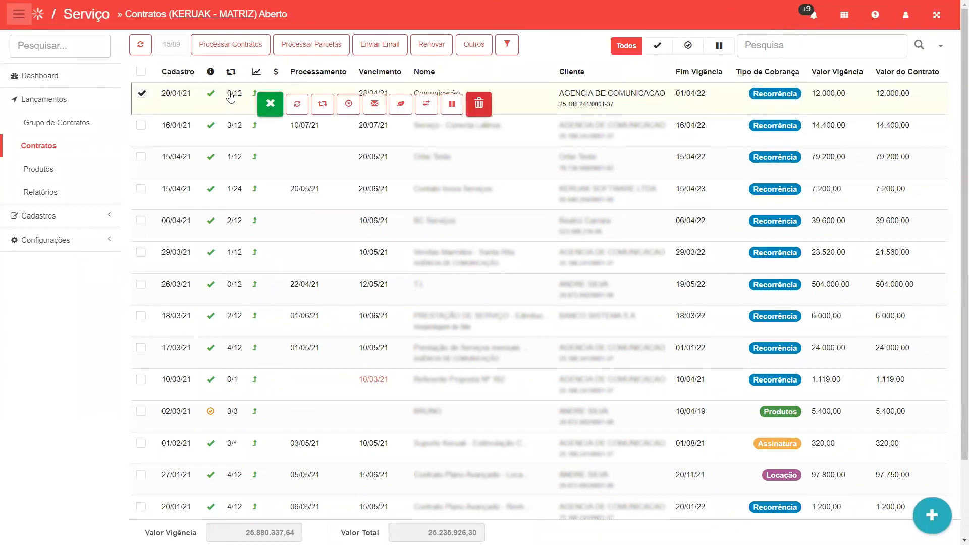
pyautogui.click(317, 107)
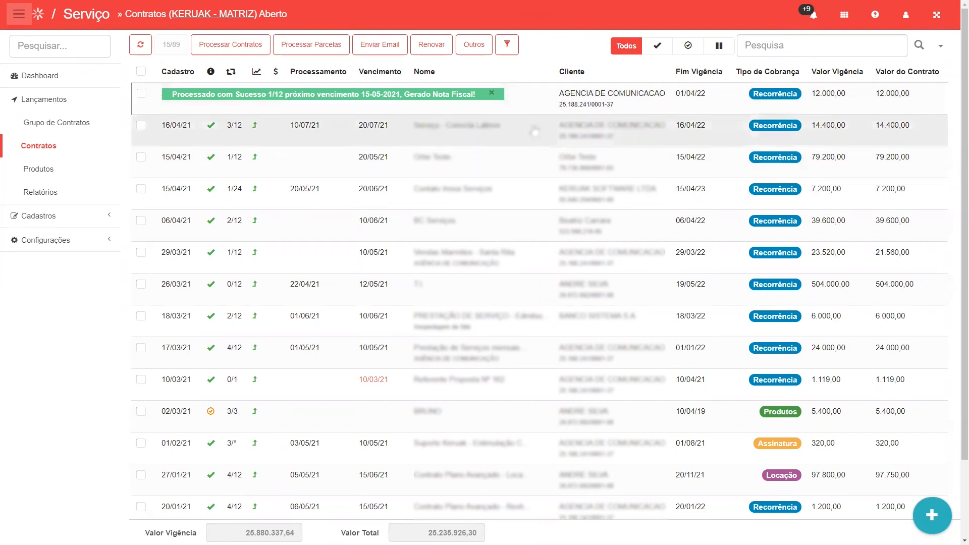
# Step: In NF-eServicos, open the AGENCIA DE COMUNICACAO invoice due 28-04-2021, review its taxes, general data and billing details, and save it
pyautogui.click(493, 95)
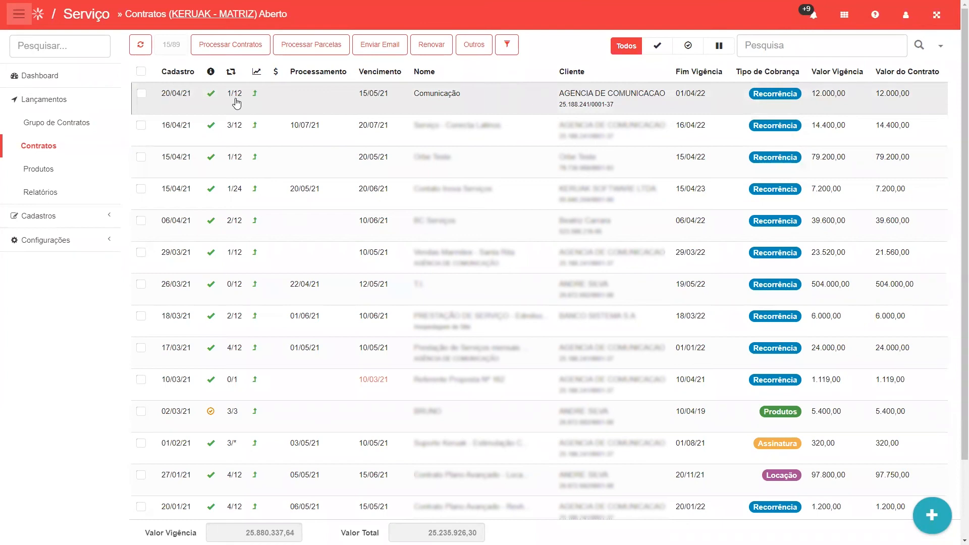
pyautogui.click(235, 104)
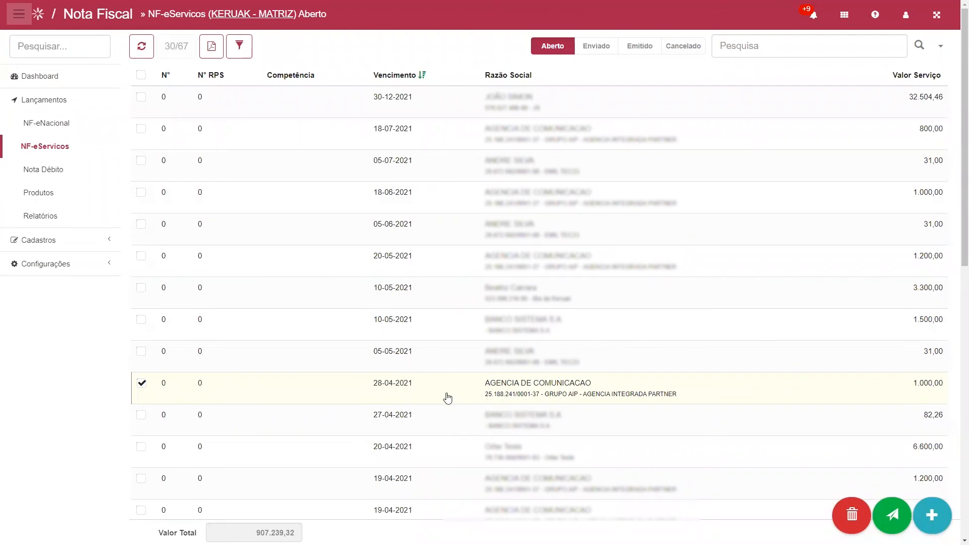
pyautogui.click(517, 393)
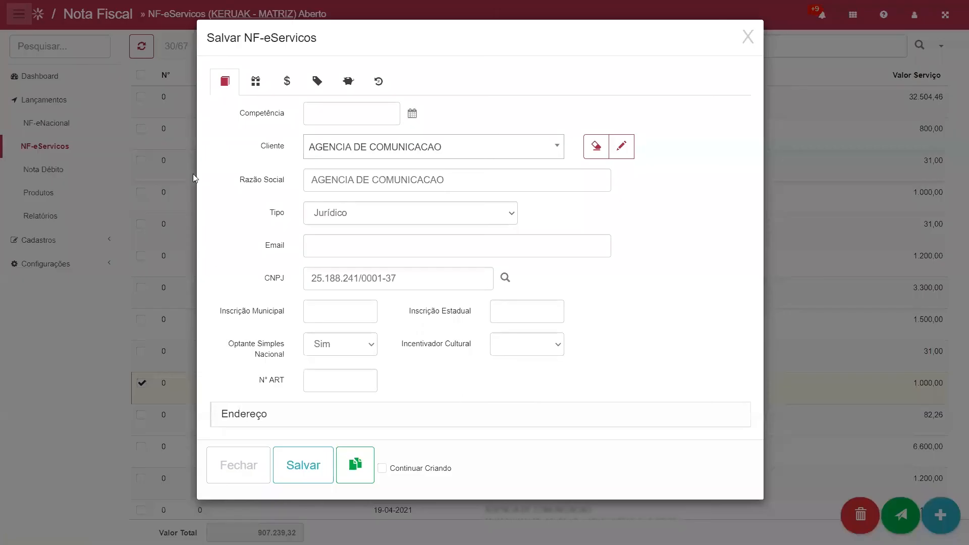
pyautogui.click(256, 83)
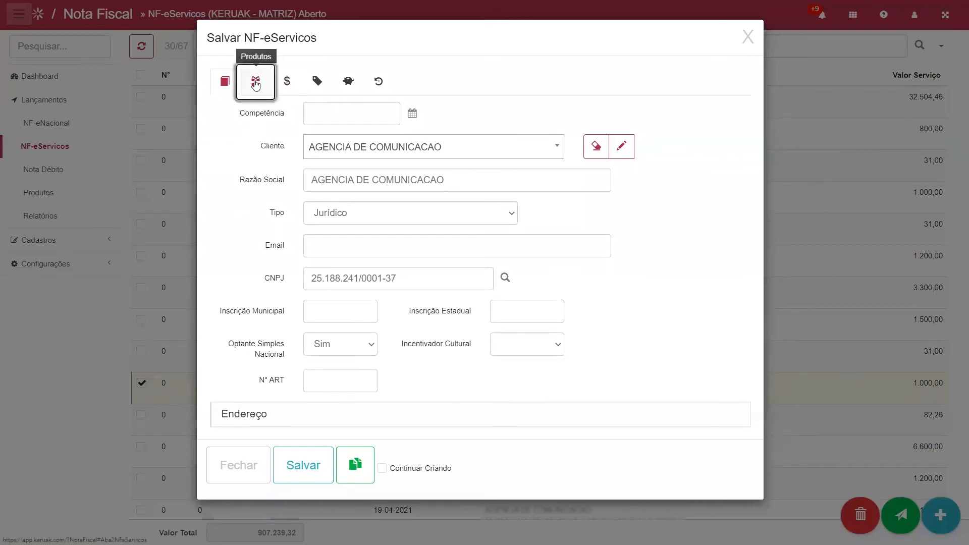
pyautogui.click(286, 85)
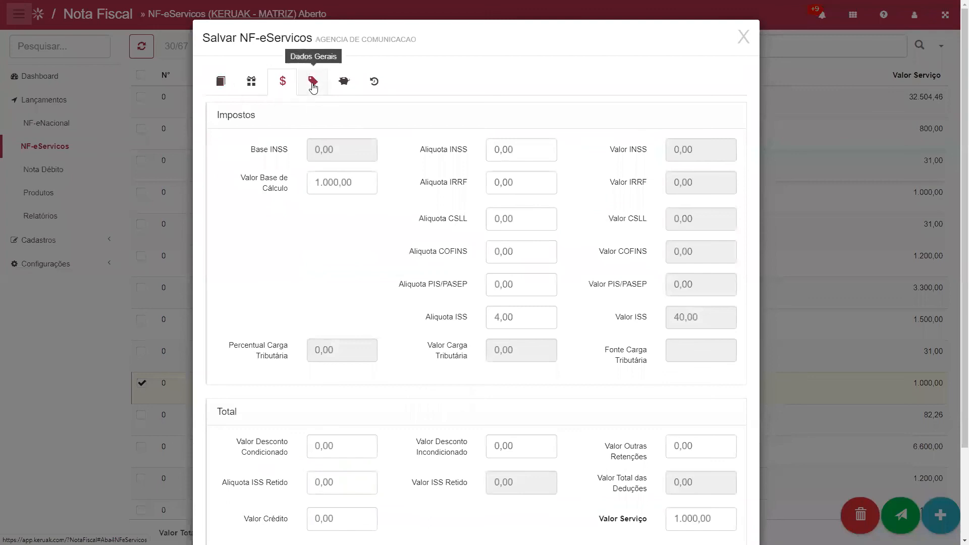
pyautogui.click(314, 86)
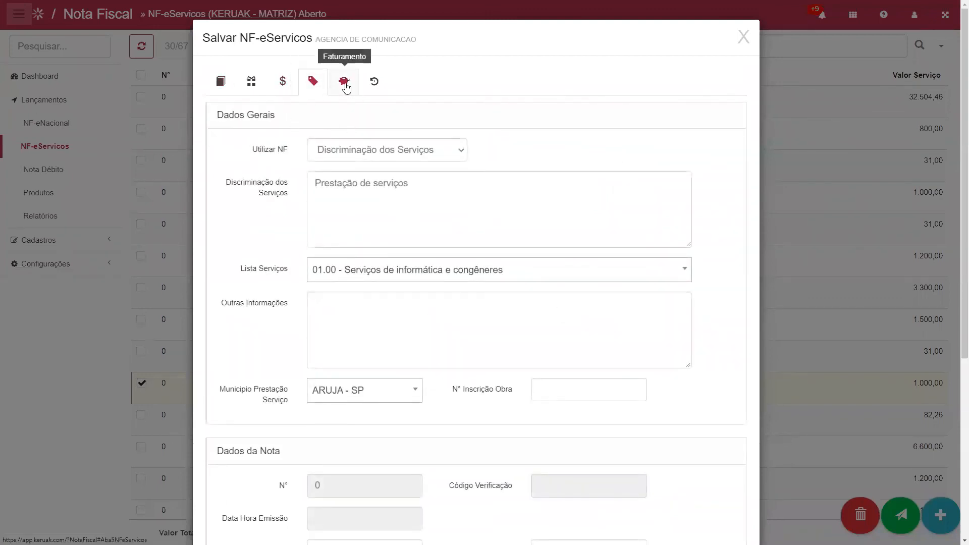
pyautogui.click(345, 86)
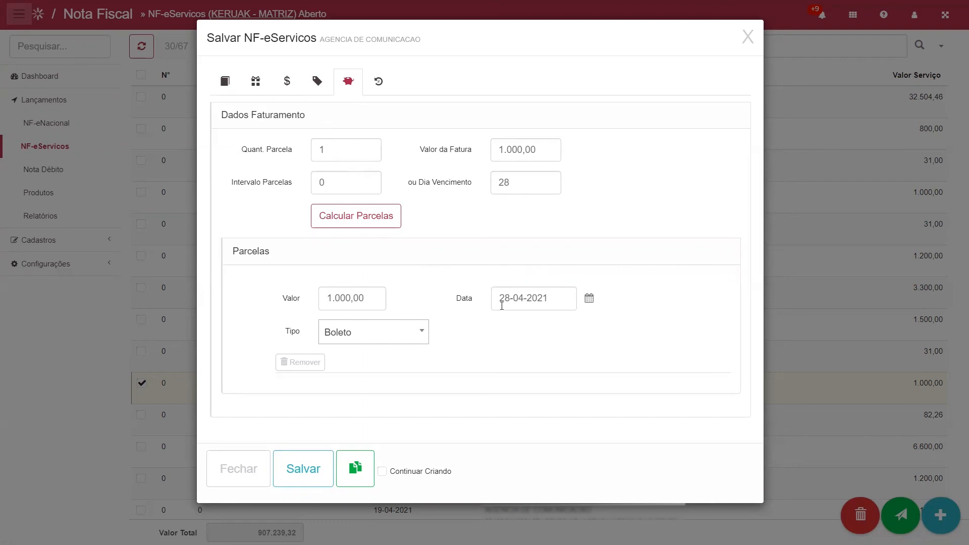
pyautogui.click(224, 90)
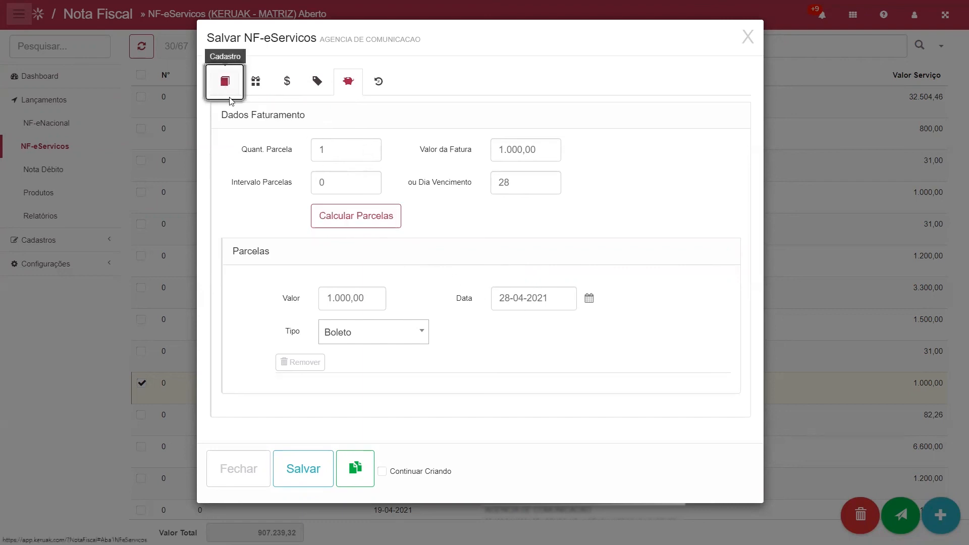
pyautogui.click(303, 471)
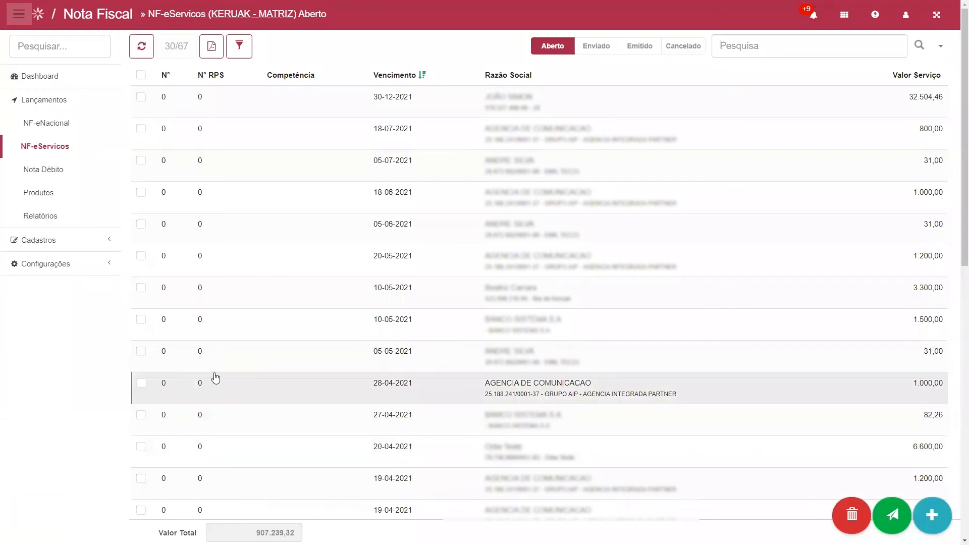
# Step: Select the AGENCIA DE COMUNICACAO service invoice due 28-04-2021 in the open list and generate its PDF
pyautogui.click(141, 383)
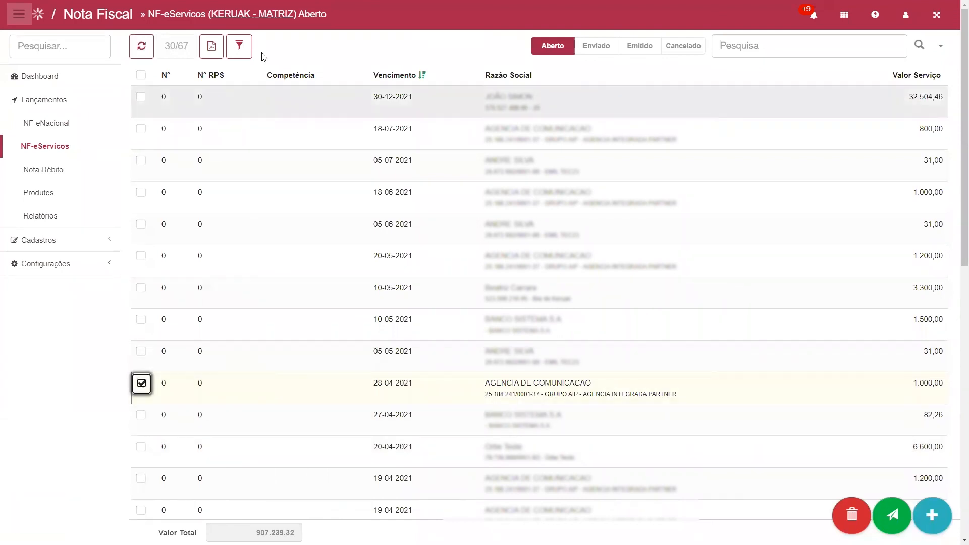
pyautogui.click(213, 54)
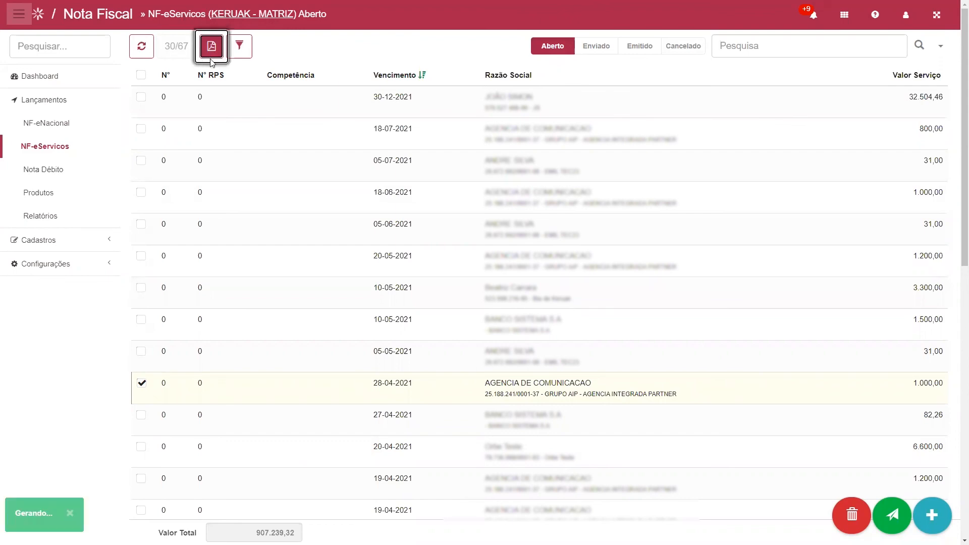